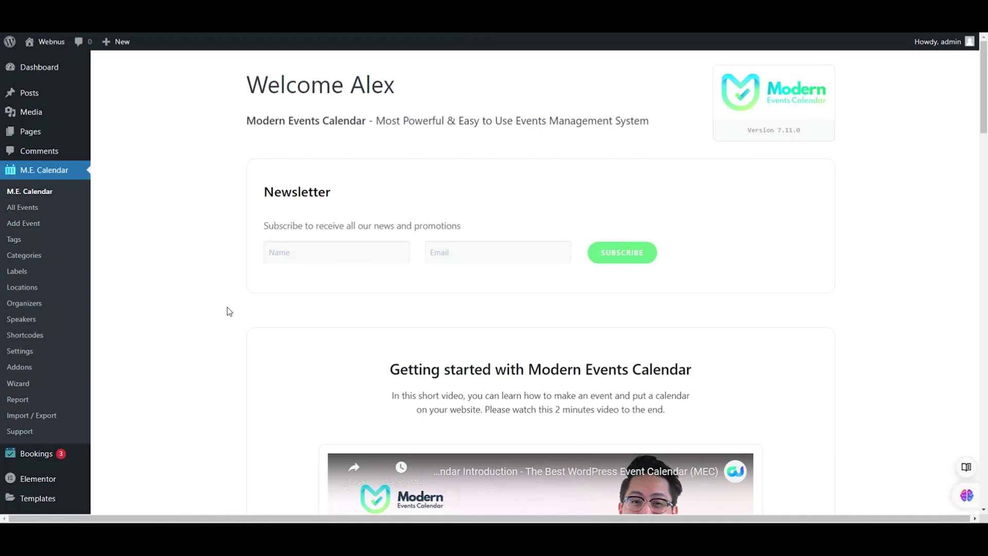
- Enable Elementor support for the Shortcodes post type in Elementor settings and save
scroll(149, 165, down, 3)
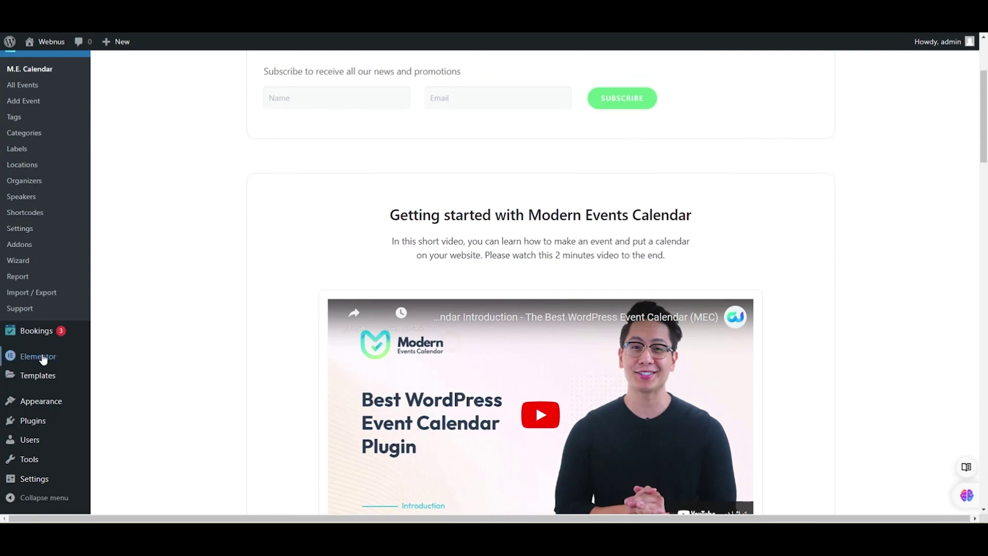
mouse_move(34, 360)
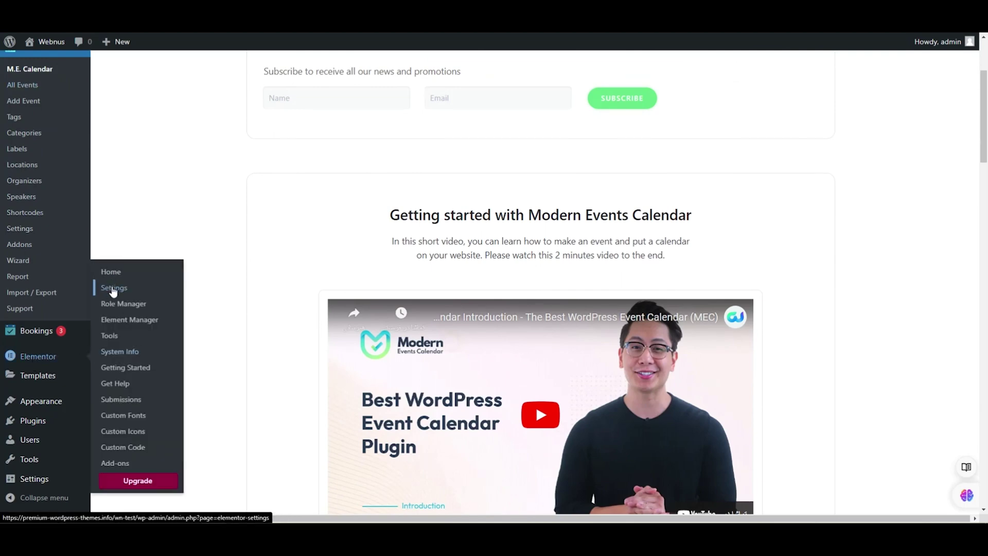
click(113, 289)
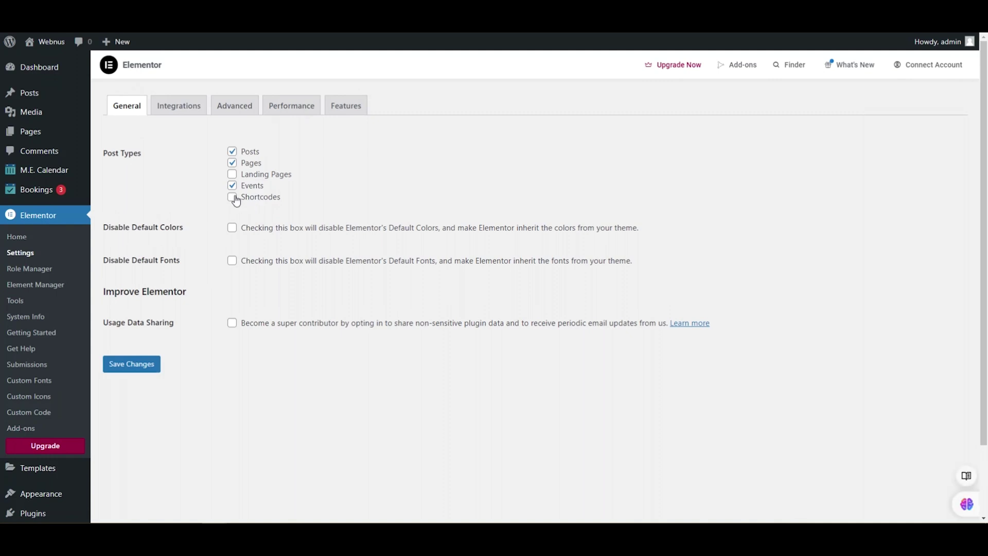
click(127, 370)
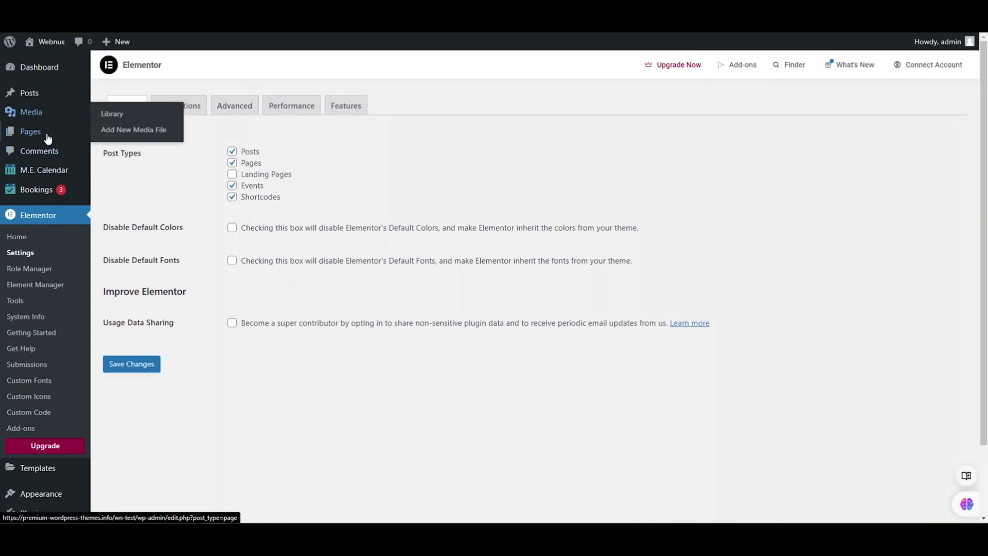
- Create and publish a new page titled 'test', then open it in Elementor
click(45, 141)
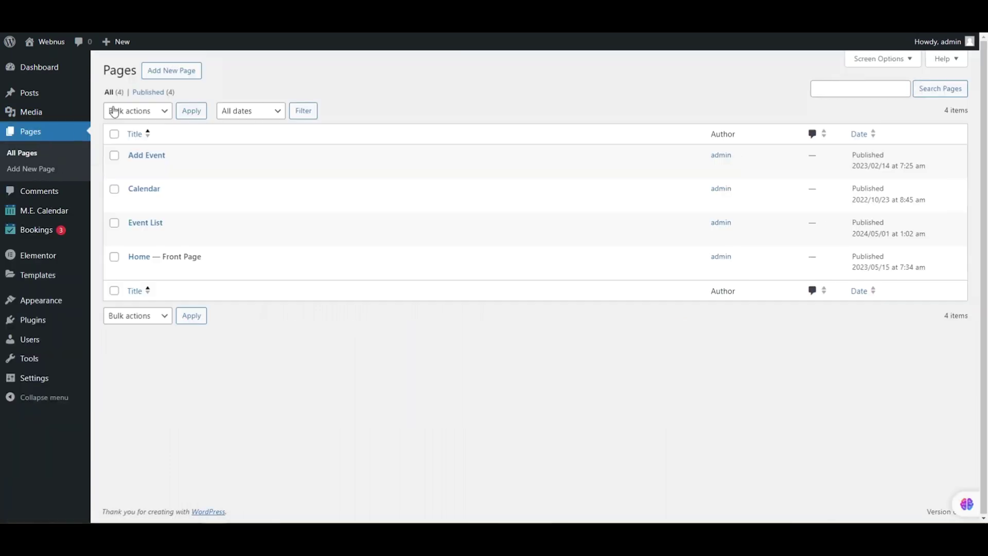
click(174, 69)
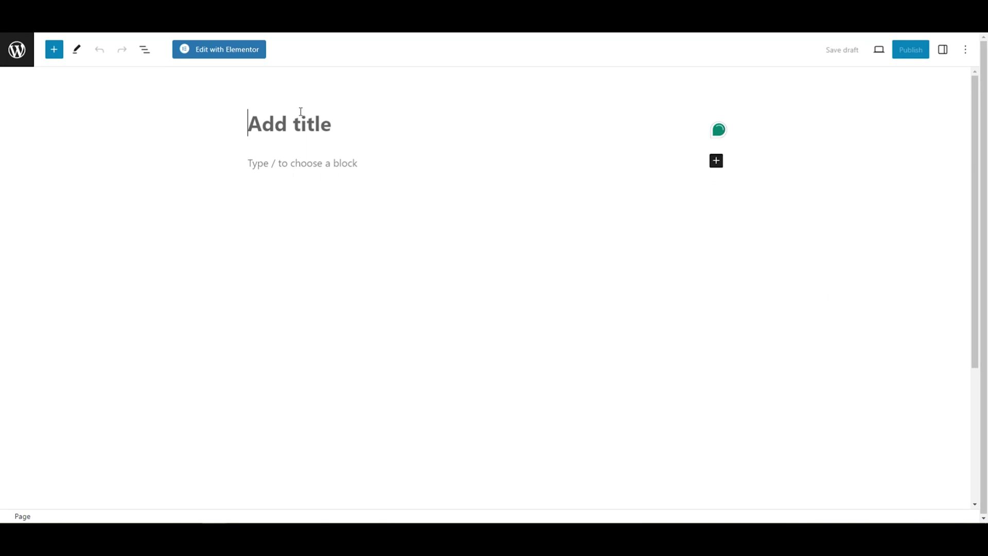
click(333, 128)
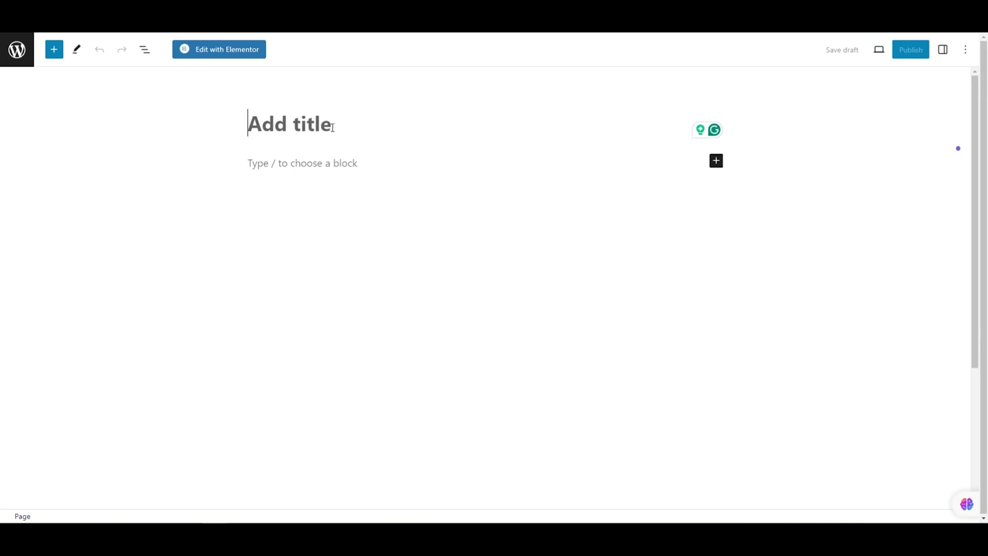
text(test)
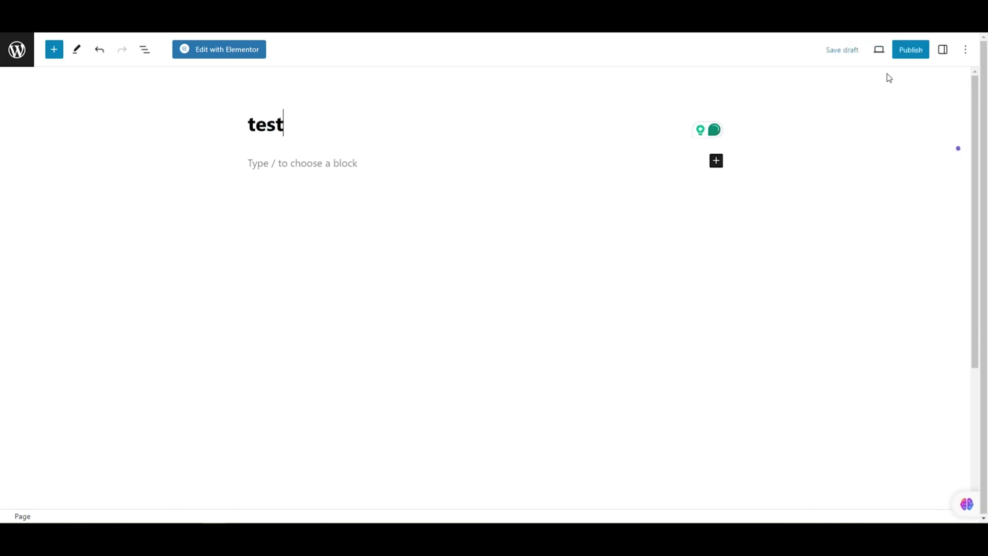
click(910, 50)
click(875, 49)
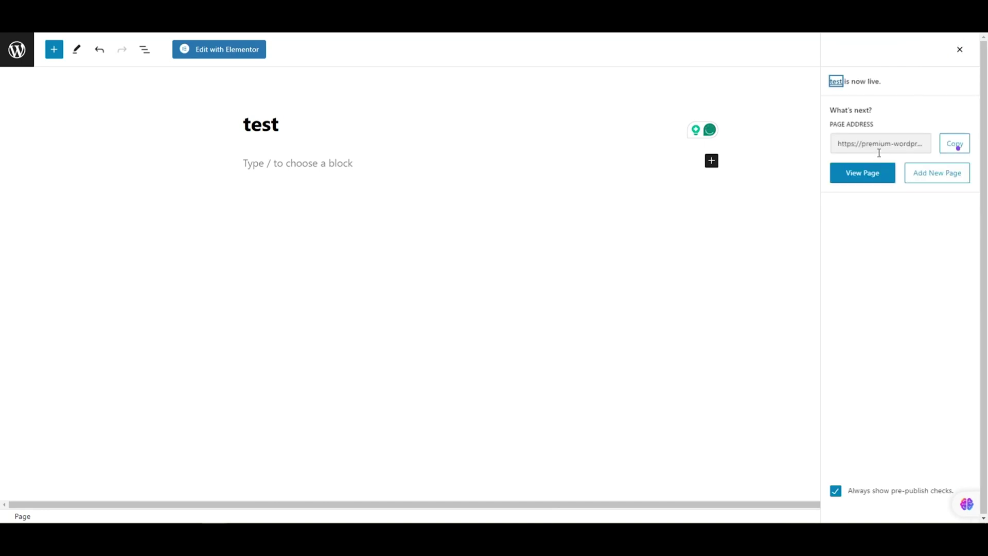
click(225, 62)
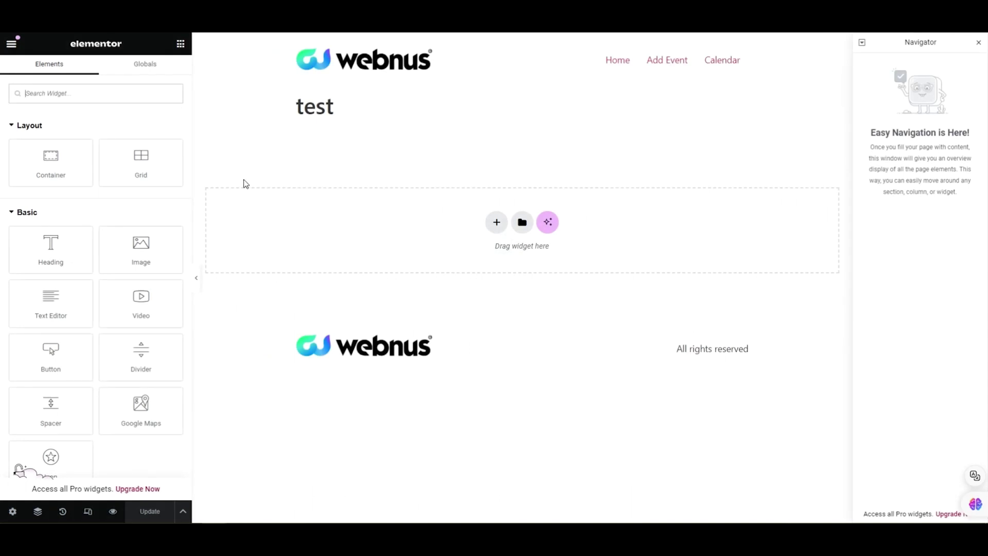
- Drag the MEC Shortcode Builder widget onto the page and dismiss the Elementor AI popup
text(shor)
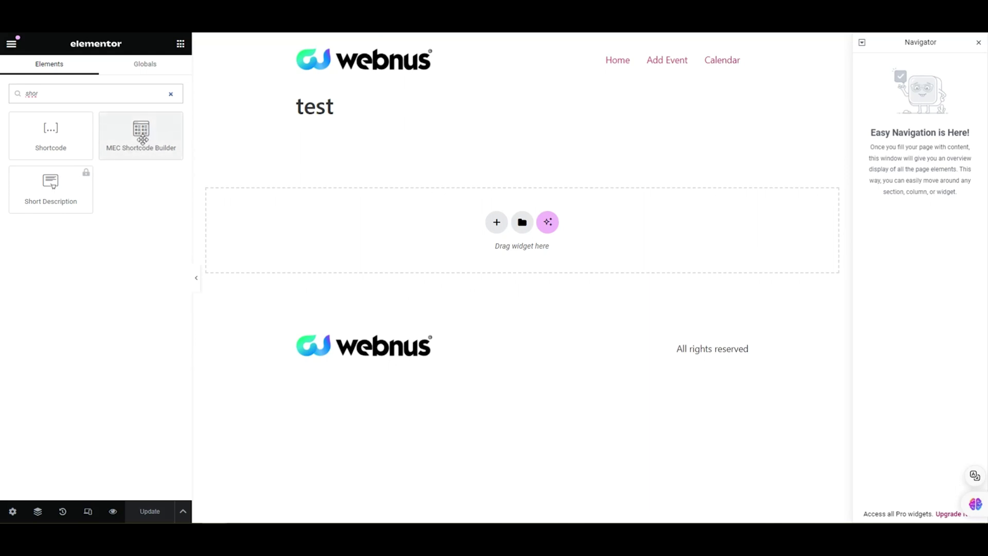
drag(144, 132, 710, 371)
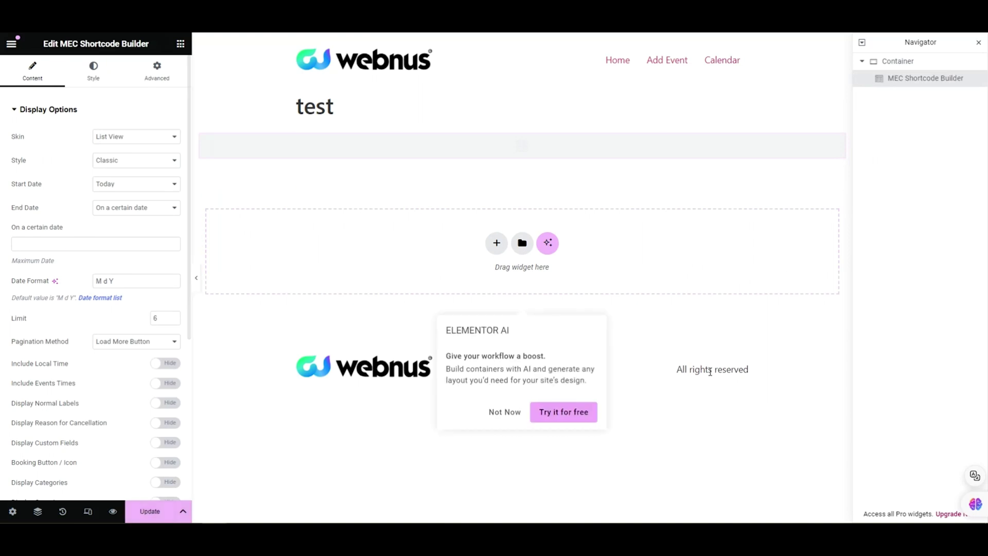
click(494, 412)
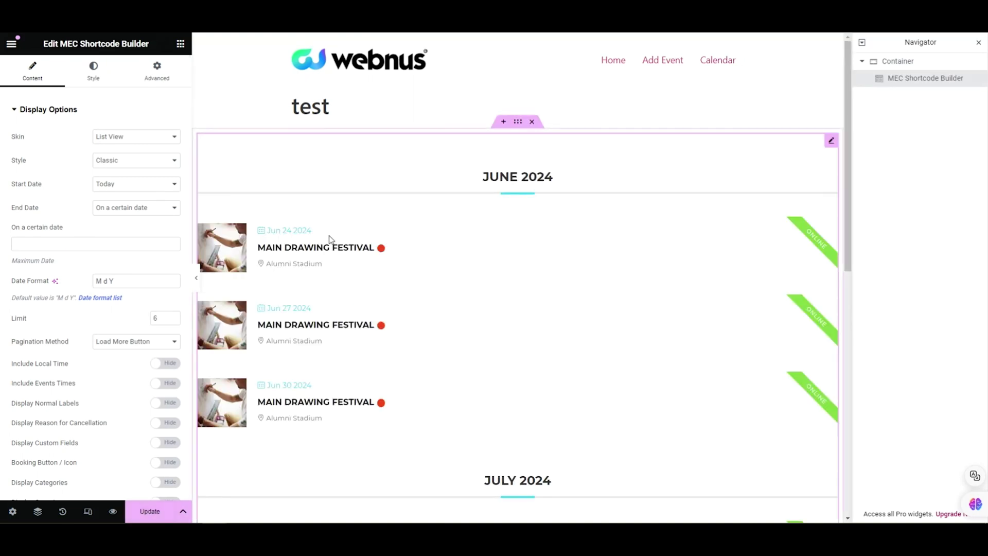
scroll(434, 360, down, 2)
scroll(411, 221, up, 2)
scroll(435, 318, down, 5)
scroll(404, 313, up, 5)
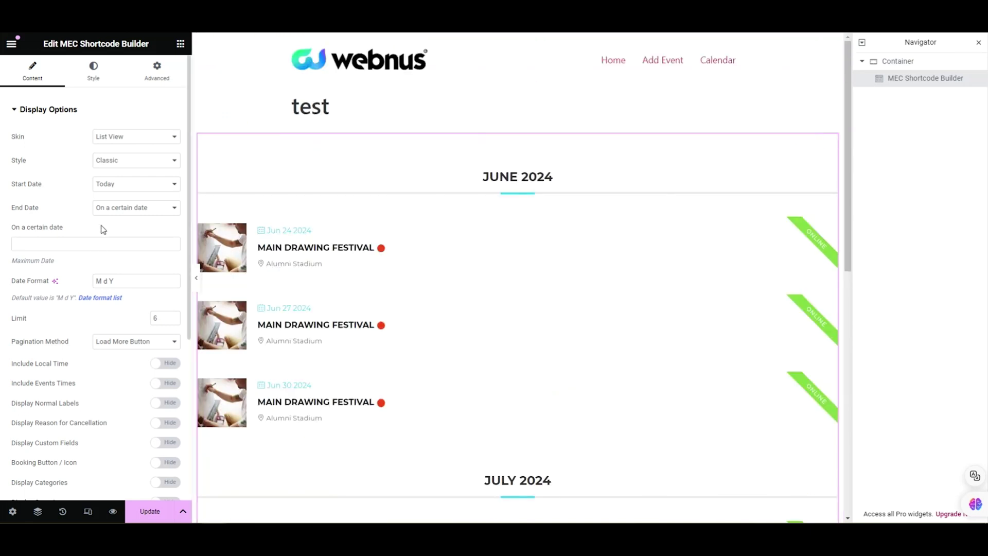
scroll(397, 281, down, 4)
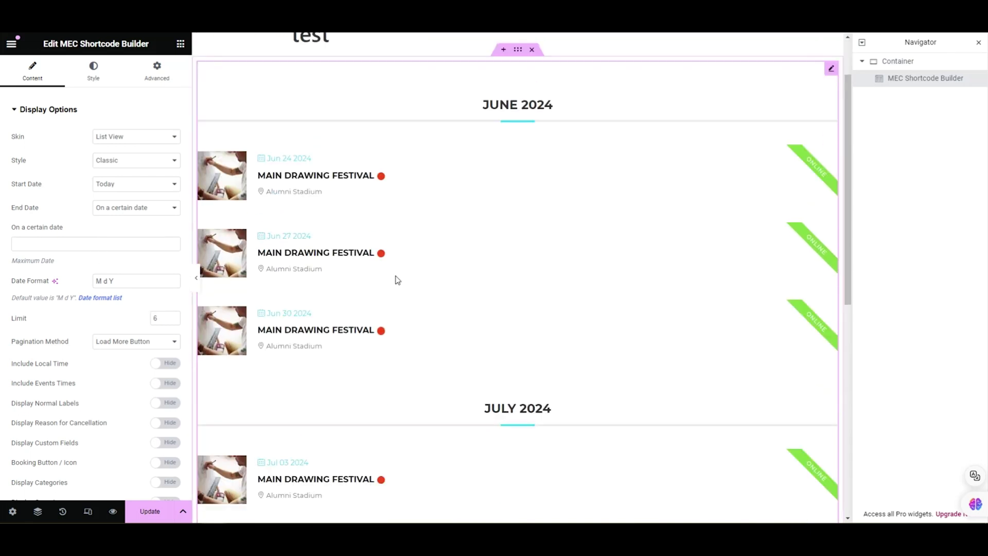
scroll(397, 282, up, 3)
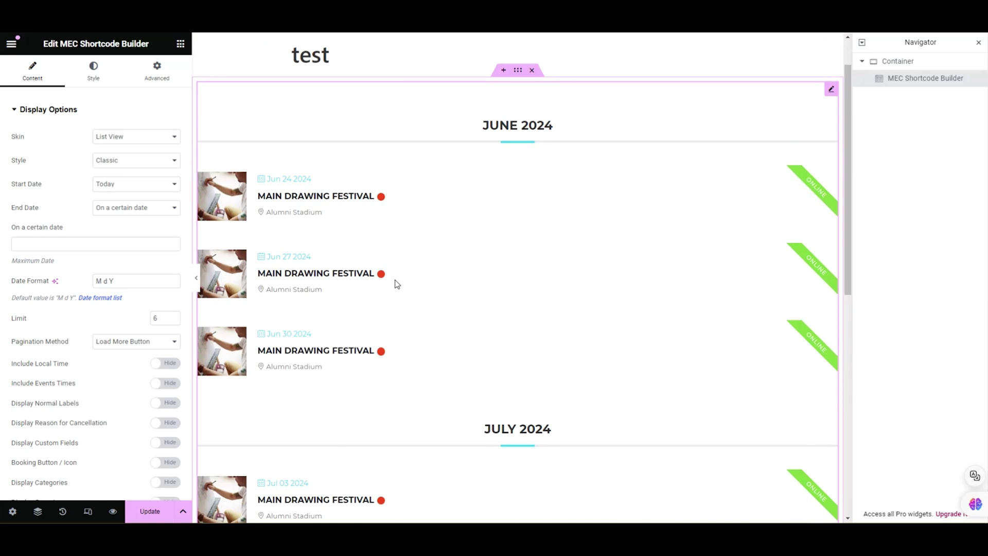
- Set the widget skin to Grid View with 3 events per row
click(121, 136)
click(122, 158)
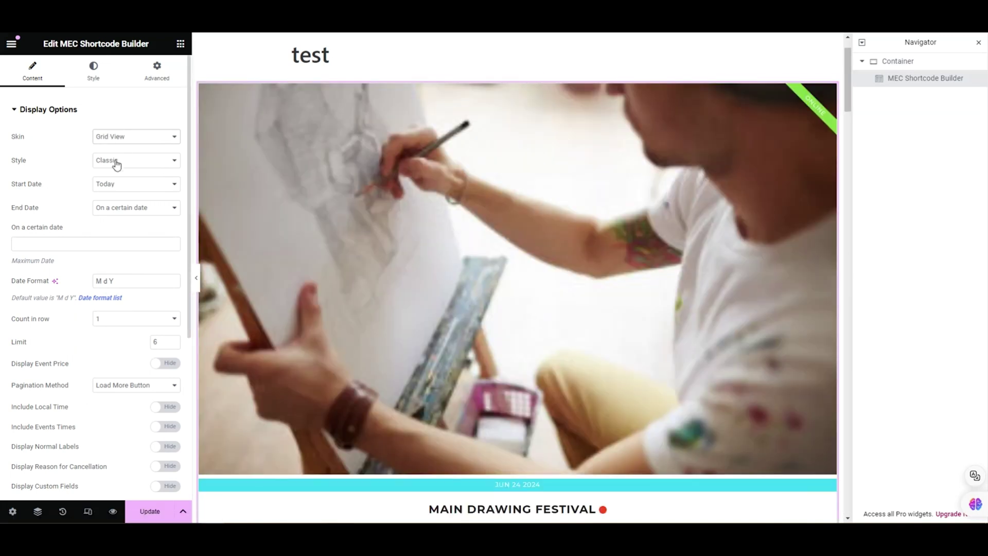
click(135, 319)
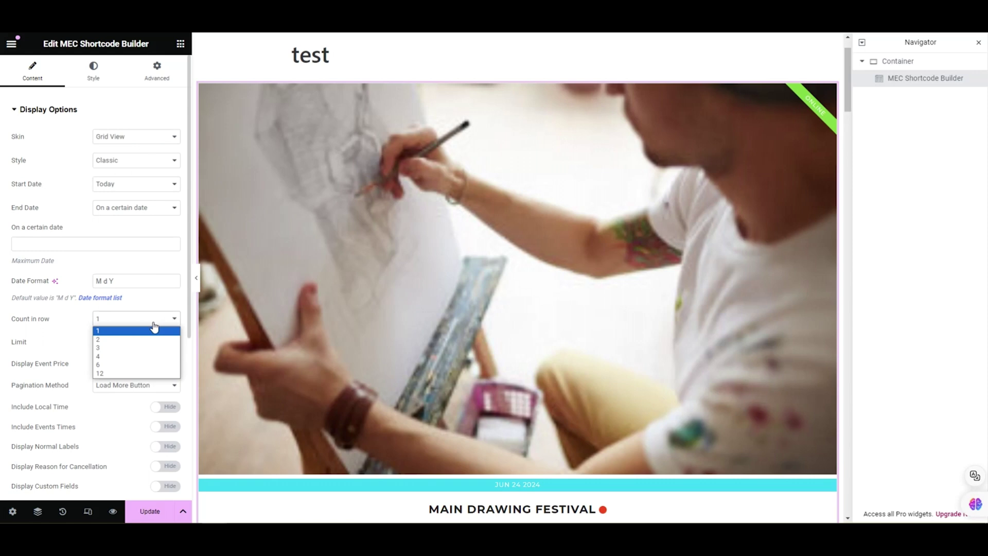
click(133, 348)
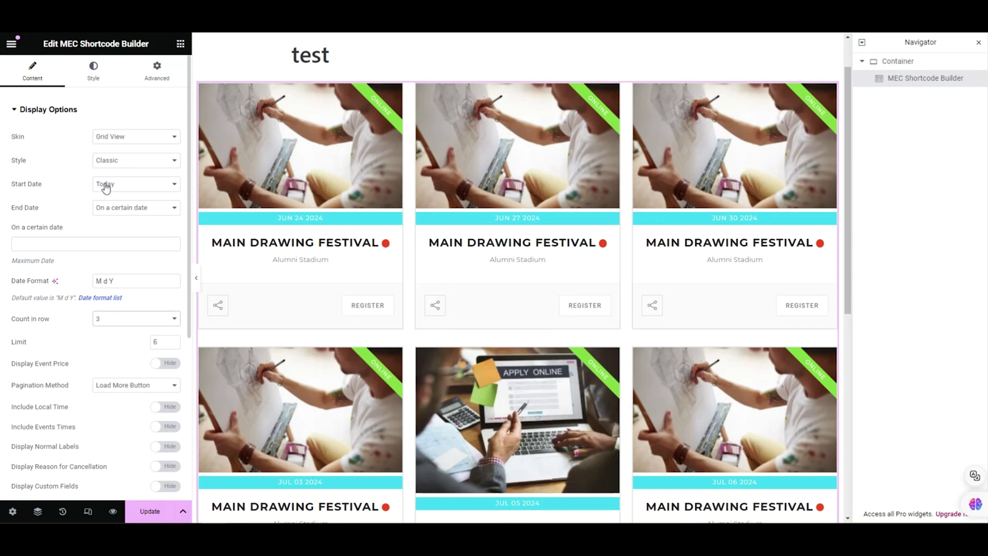
- Change the date format to 'M Y d' and set the event limit to 24
scroll(103, 222, down, 1)
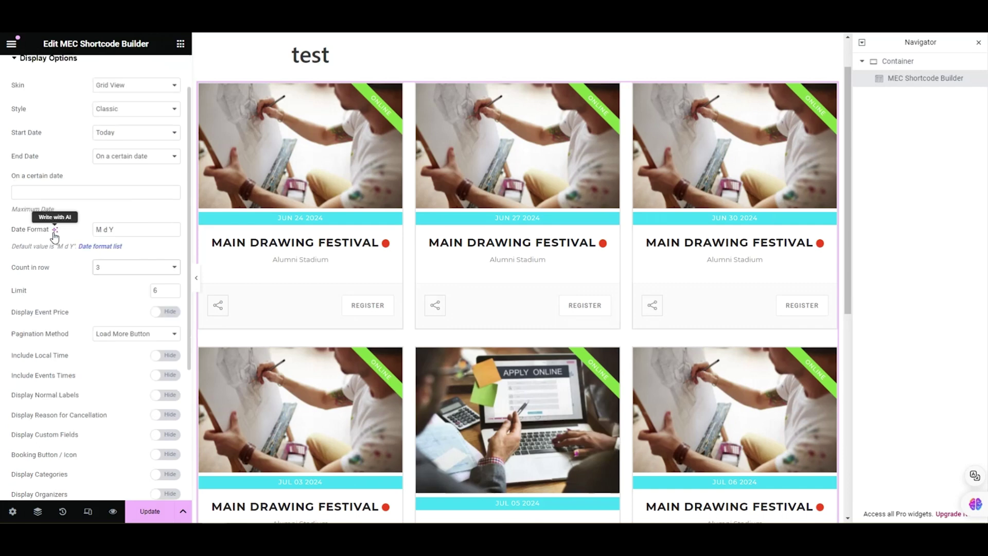
click(36, 193)
click(99, 198)
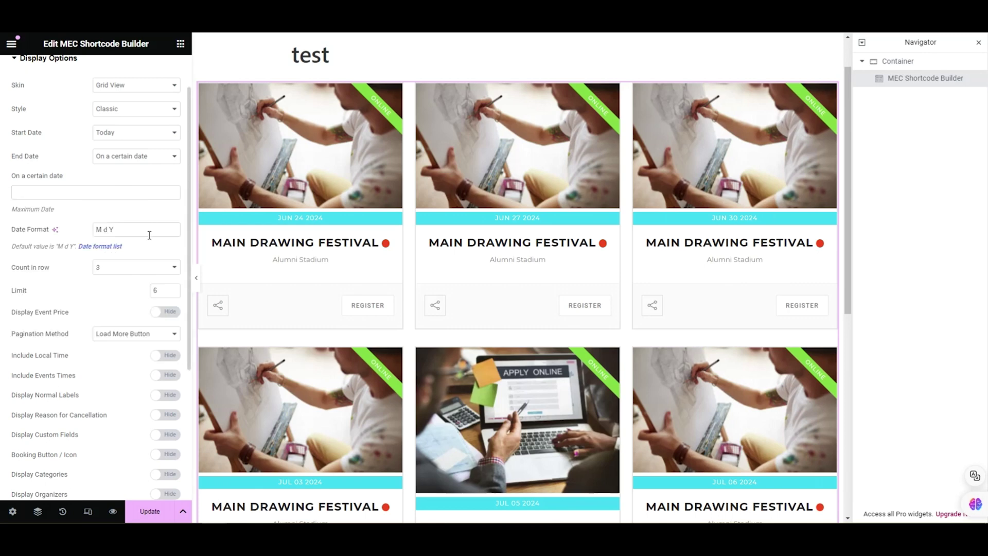
scroll(97, 204, down, 1)
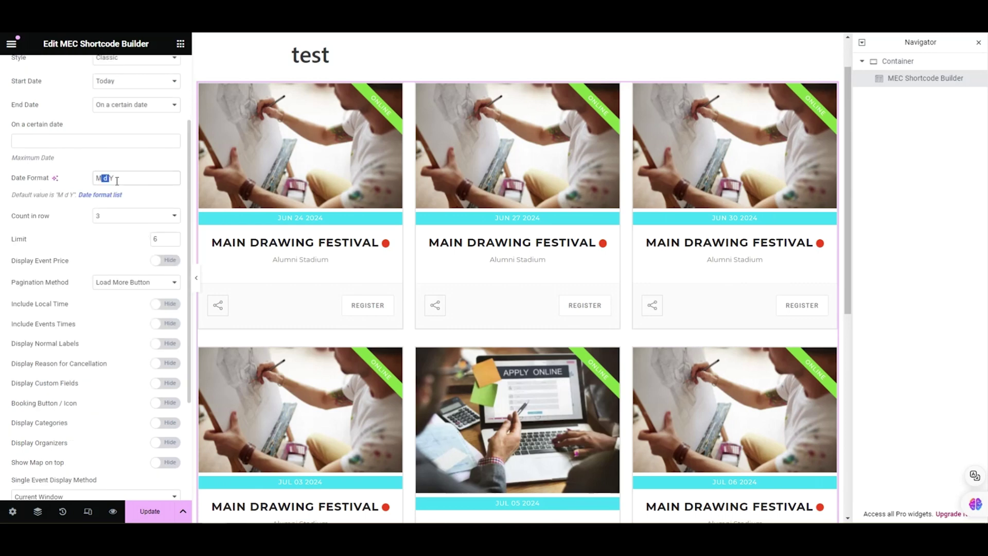
click(99, 179)
double_click(105, 179)
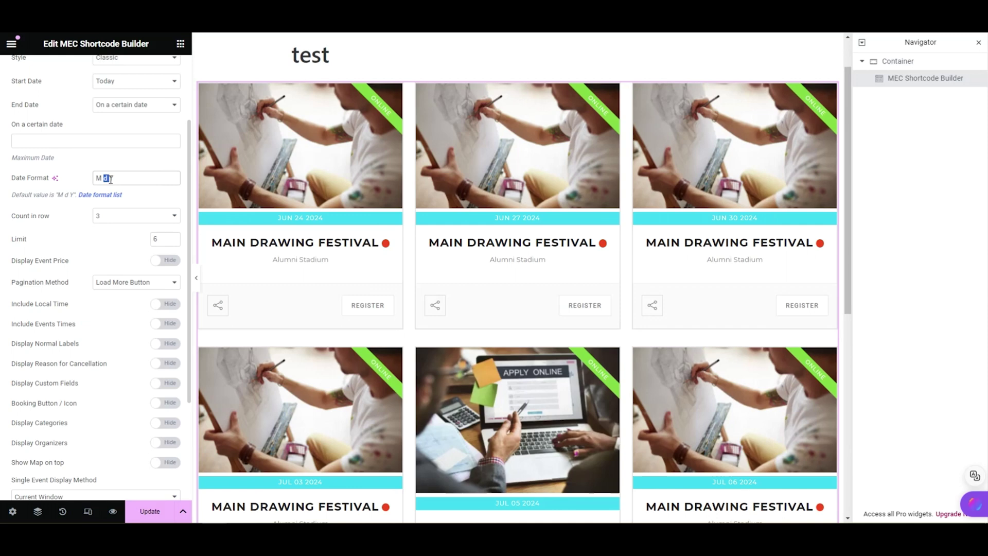
key(BackSpace)
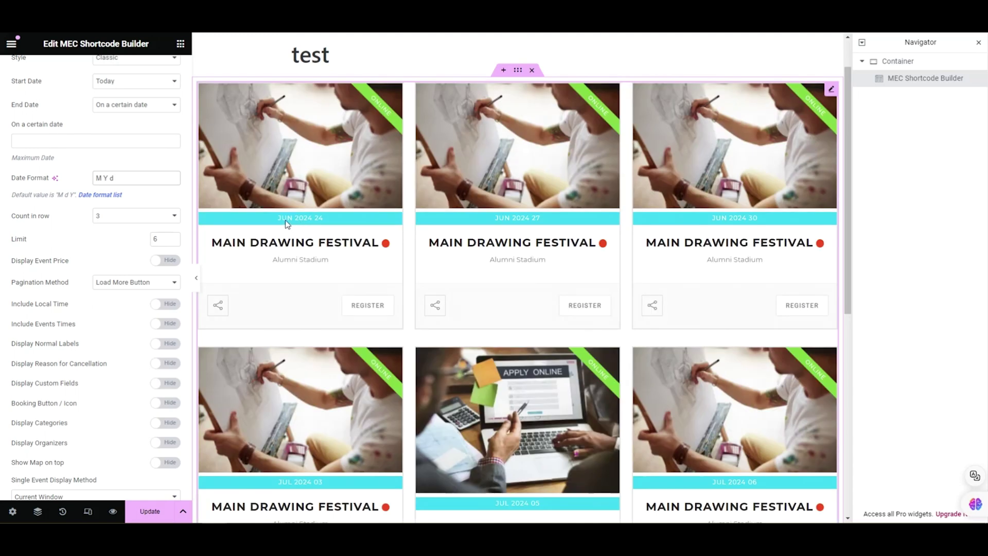
double_click(151, 239)
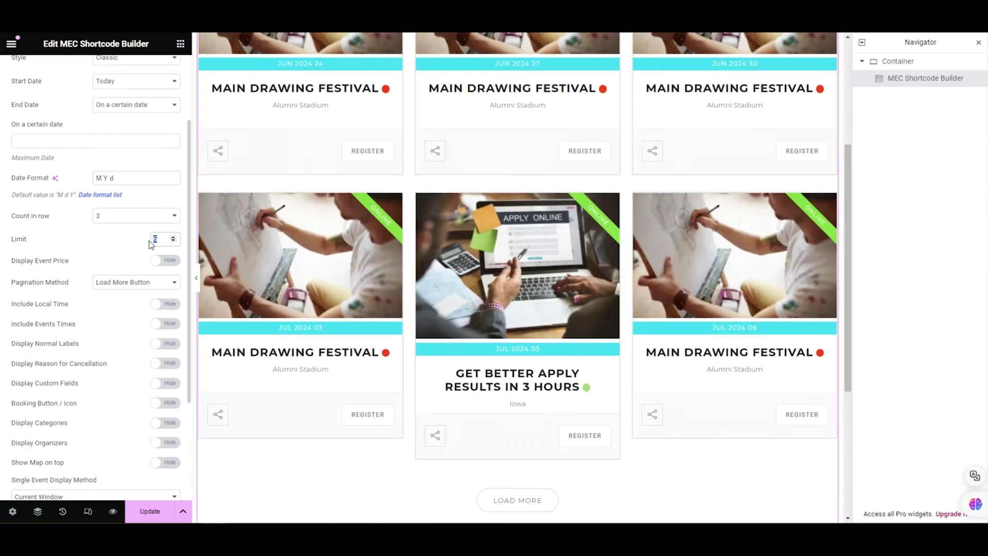
text(24)
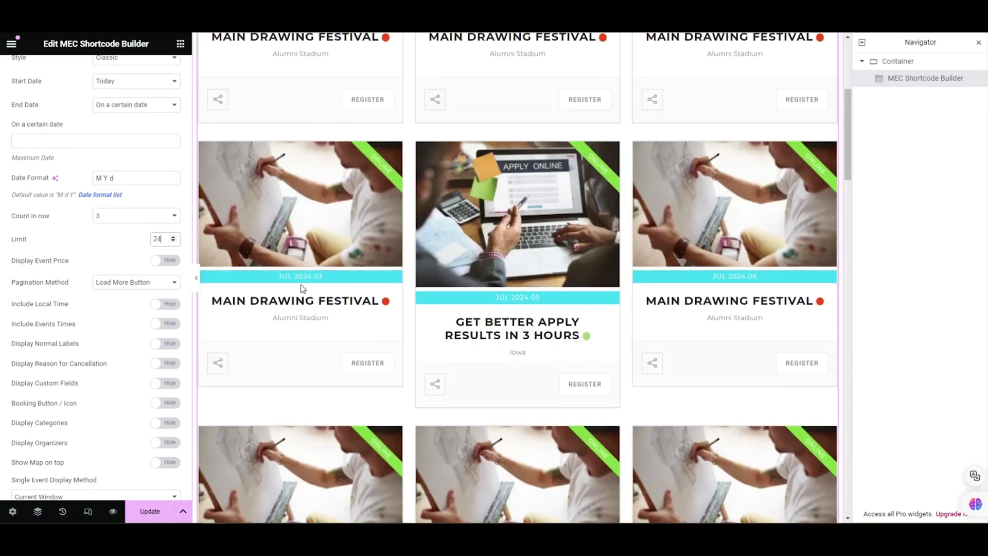
scroll(106, 238, down, 1)
- Set the pagination method to Next / Prev
click(124, 231)
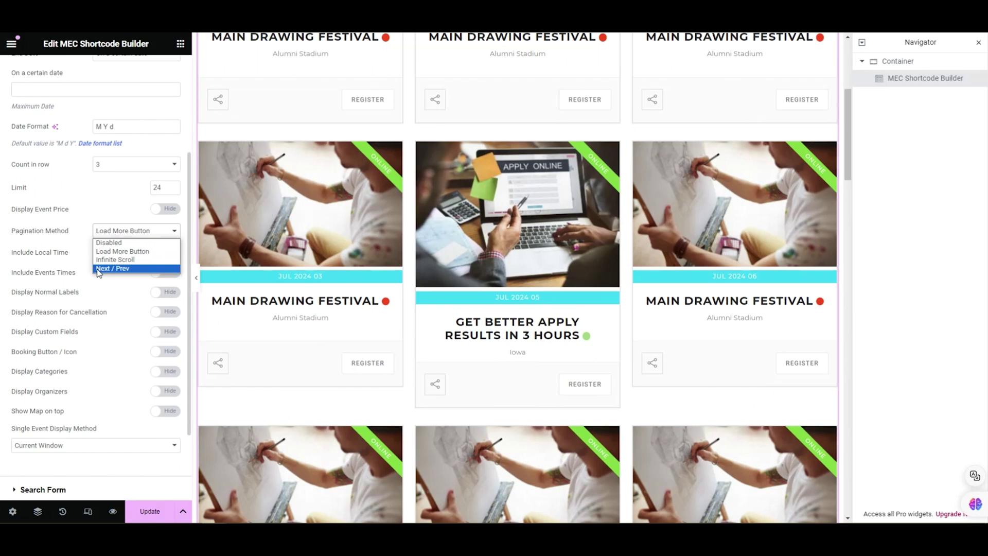
scroll(437, 310, down, 10)
scroll(436, 310, down, 10)
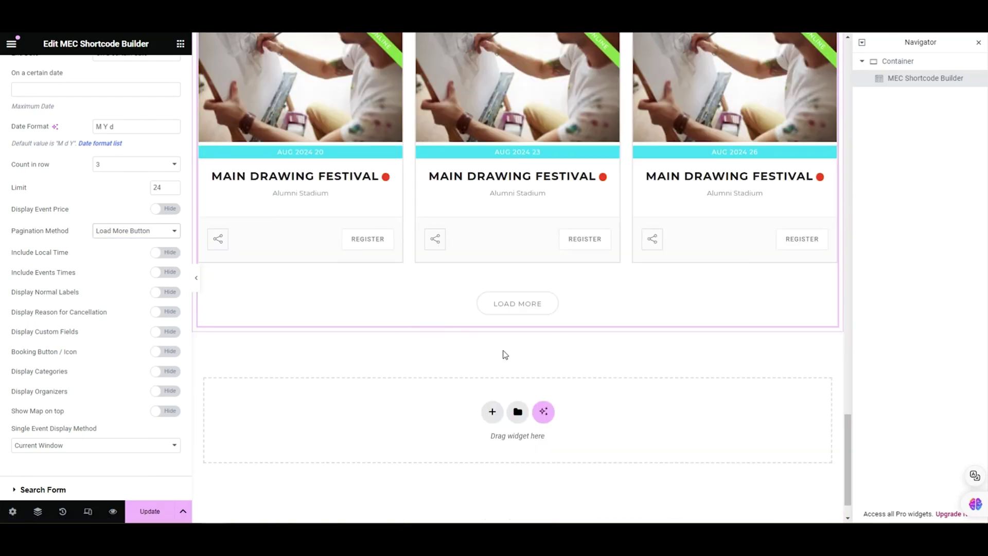
click(113, 231)
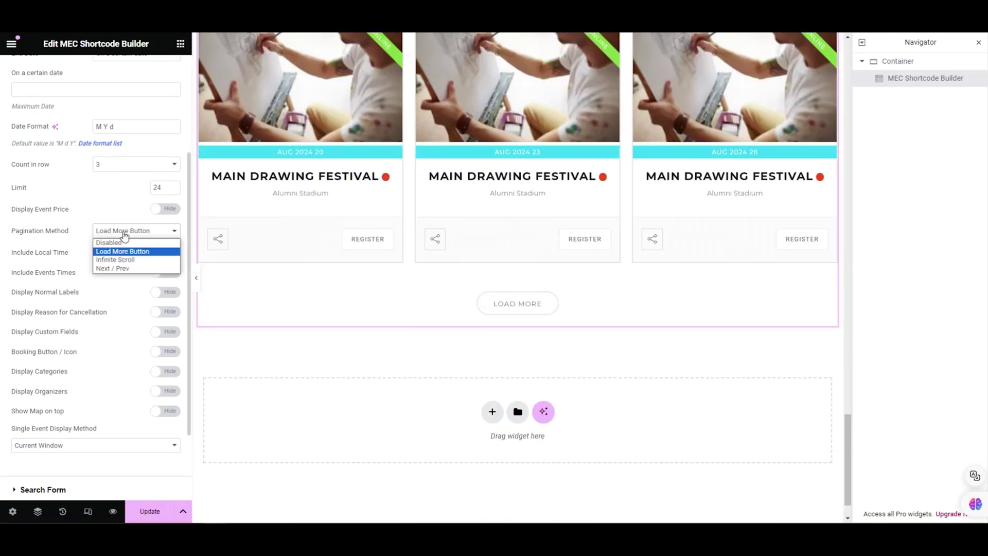
click(113, 268)
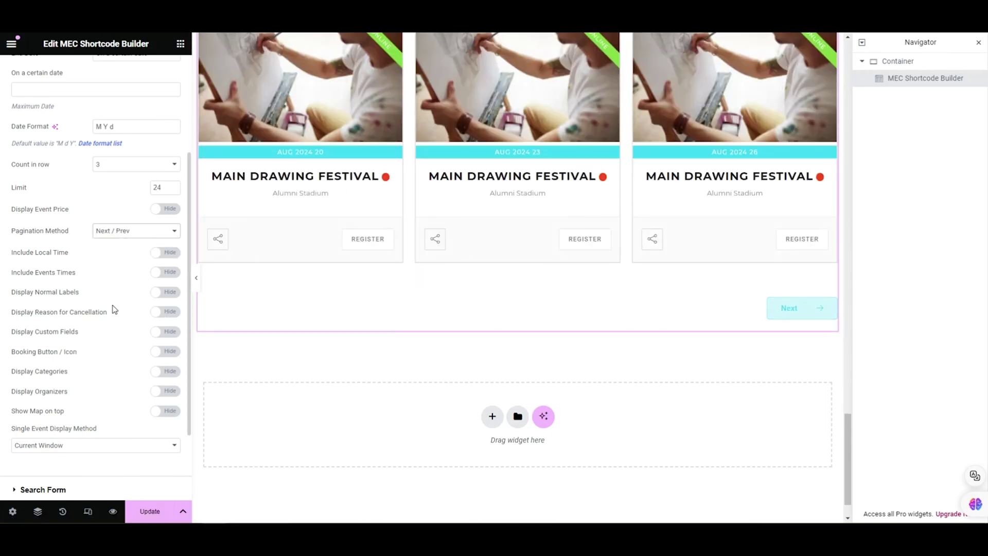
- Keep booking buttons hidden, show event categories on cards, and check single-event display options
click(154, 351)
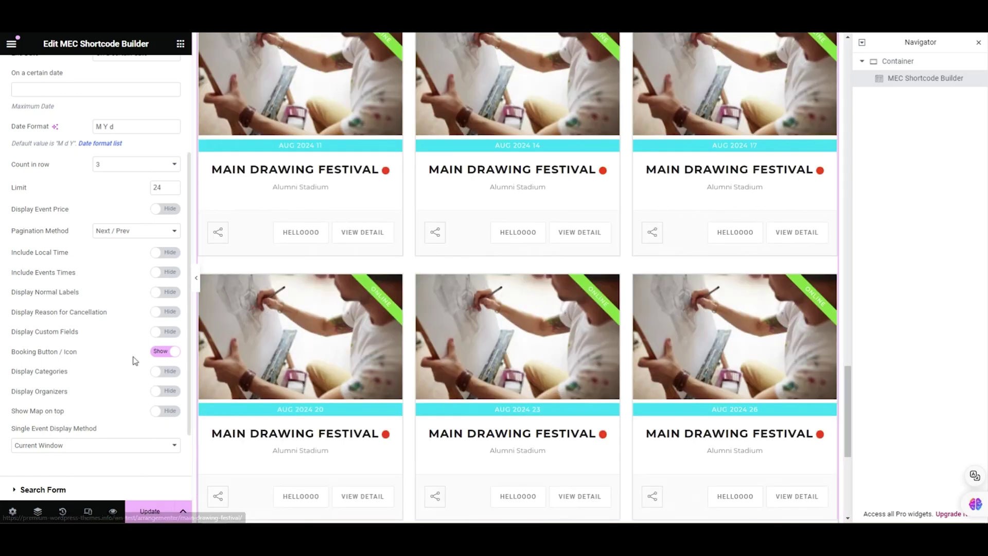
click(163, 353)
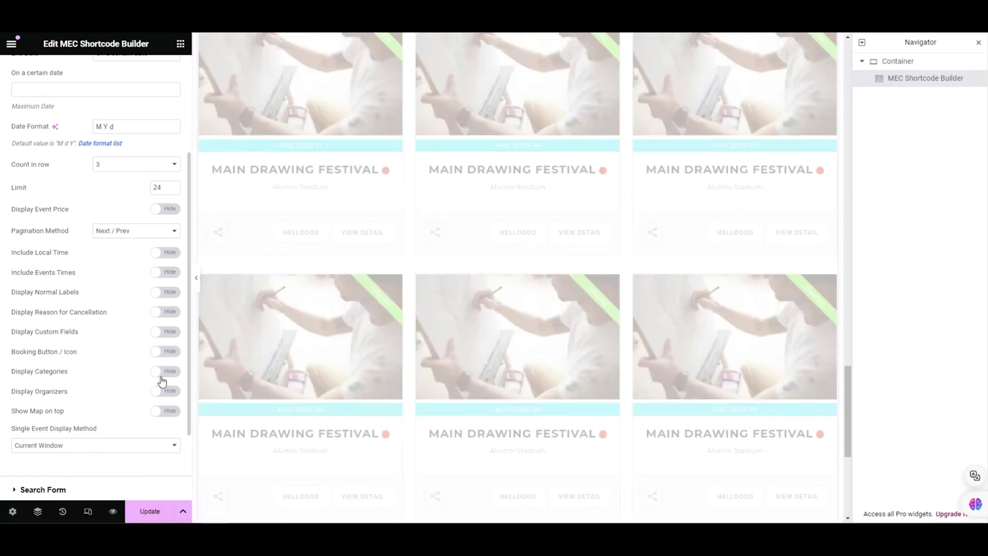
click(166, 376)
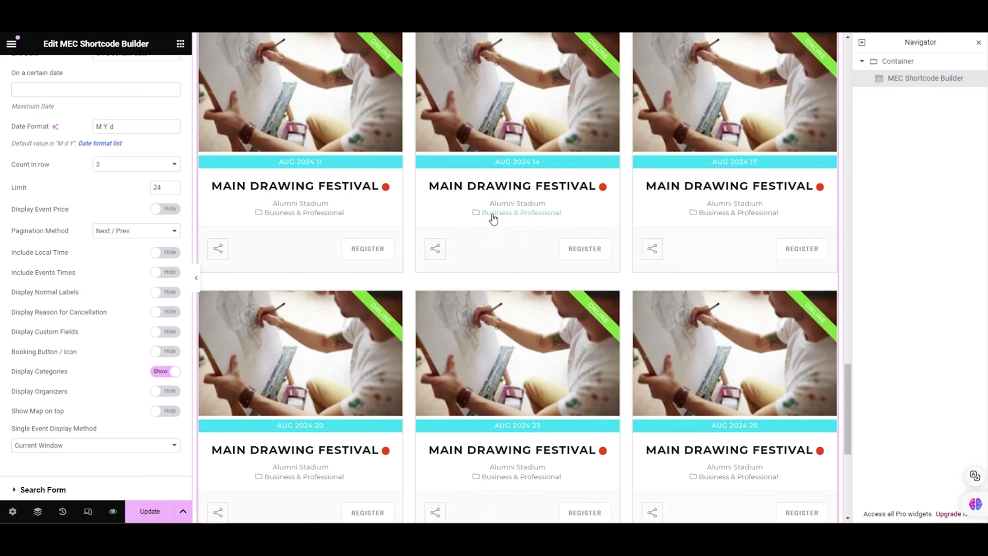
scroll(132, 245, down, 1)
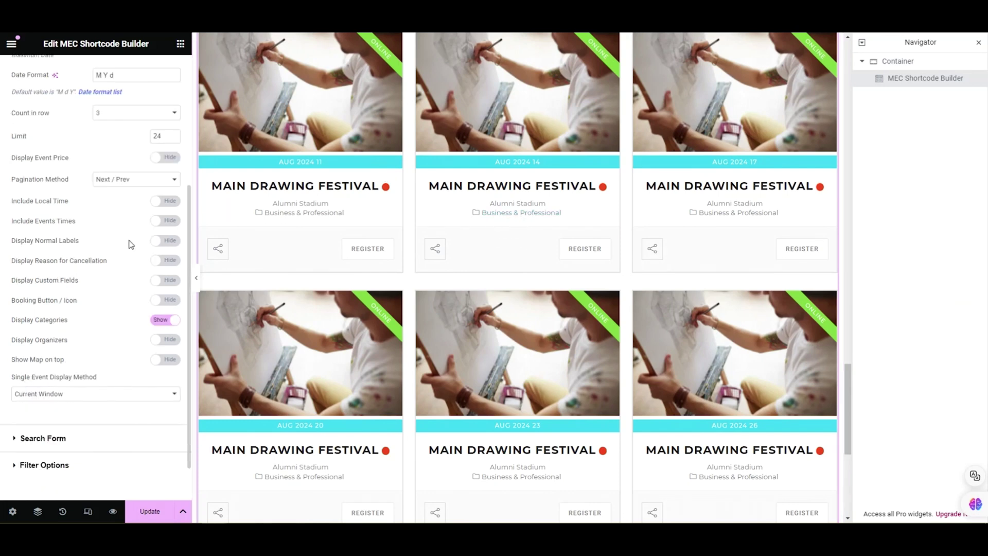
scroll(82, 338, down, 1)
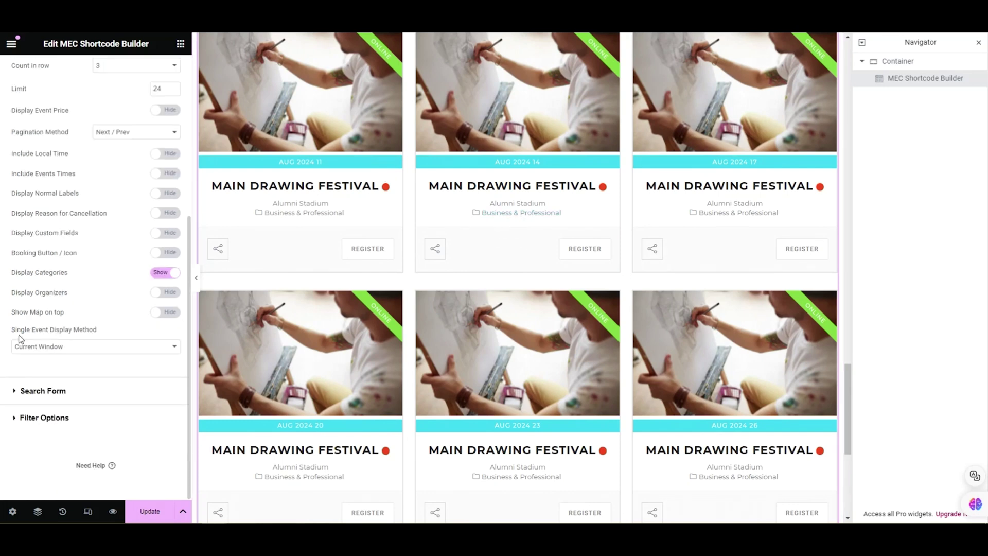
click(66, 347)
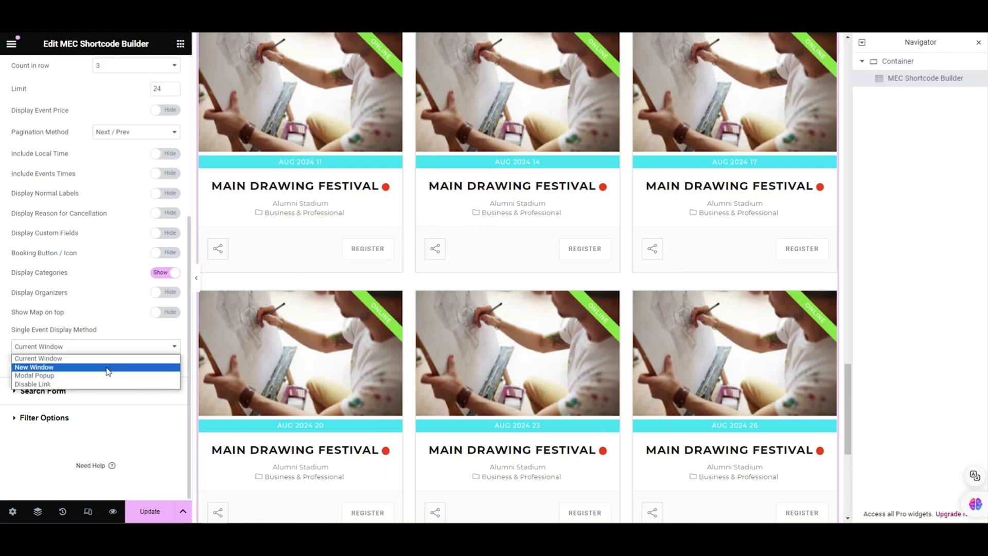
- Keep single events opening in the current window and set the card style to Modern
click(119, 333)
scroll(120, 363, up, 5)
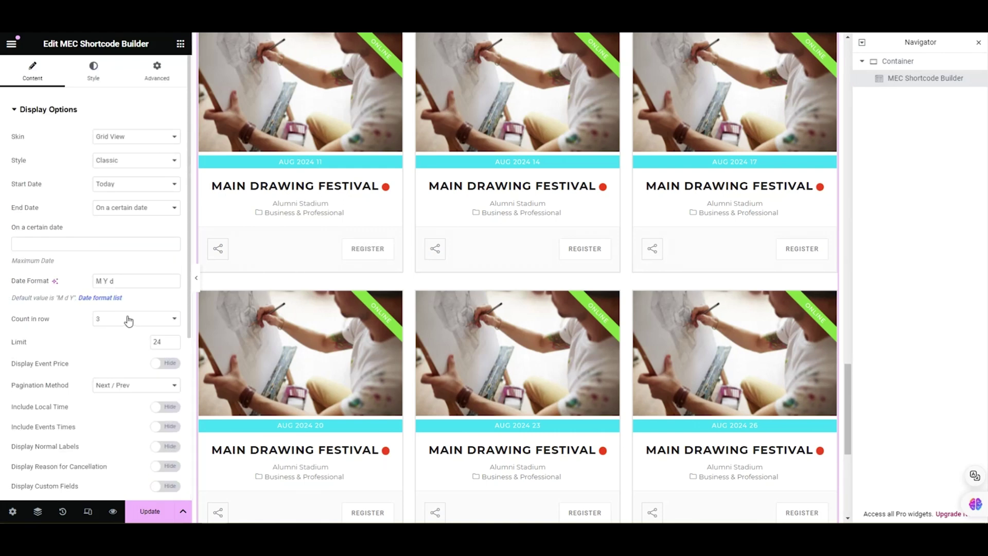
click(143, 157)
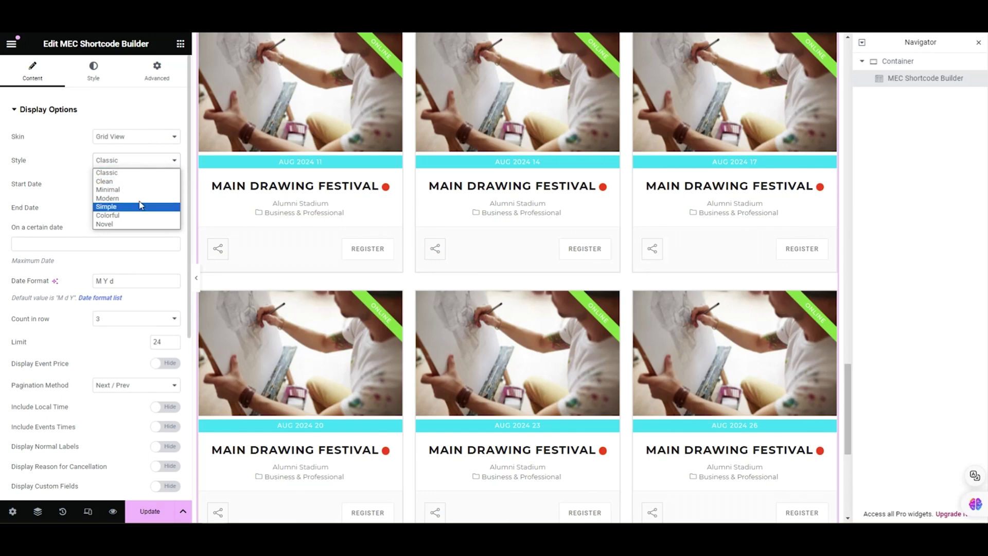
click(128, 189)
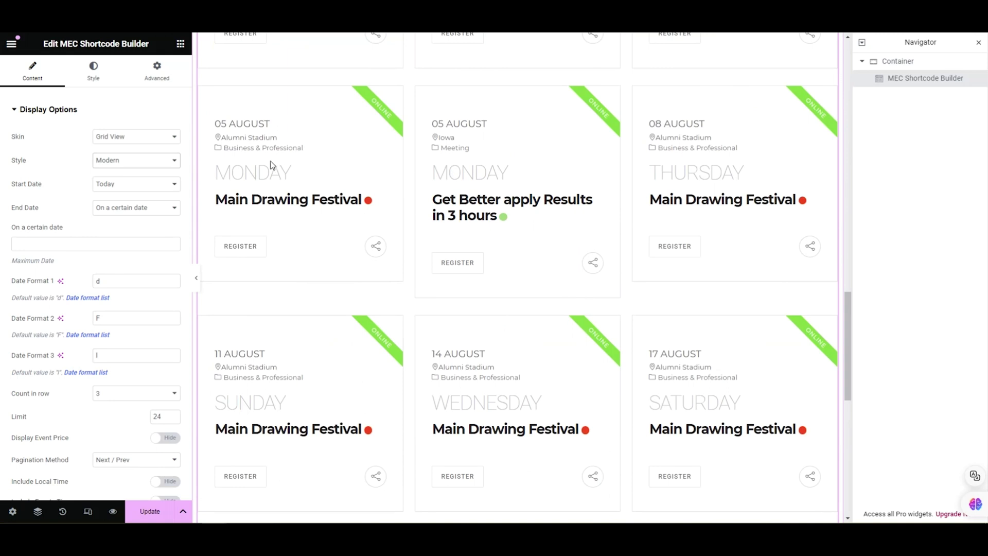
- Switch the skin to Full Calendar and turn on Activate First Upcoming Date
click(113, 137)
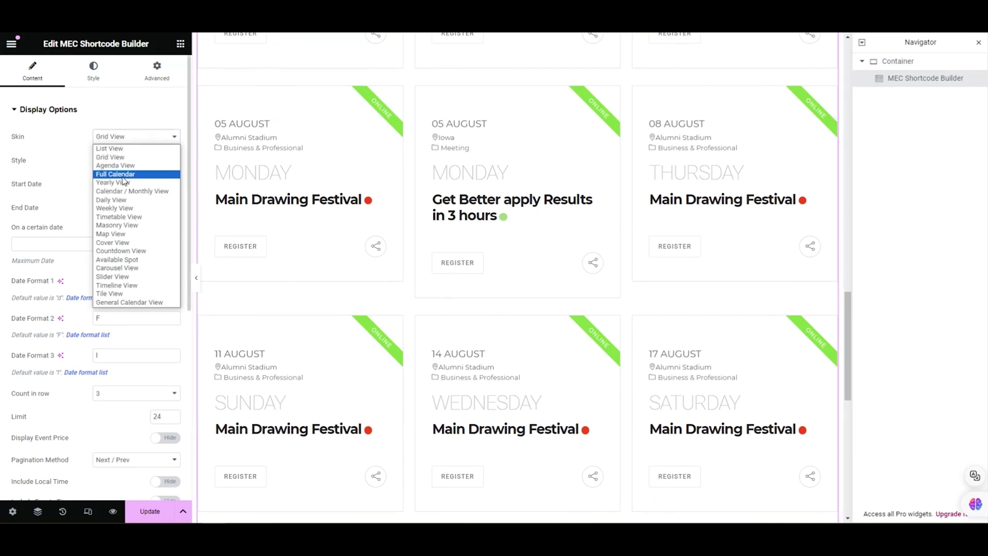
click(116, 174)
scroll(75, 218, down, 1)
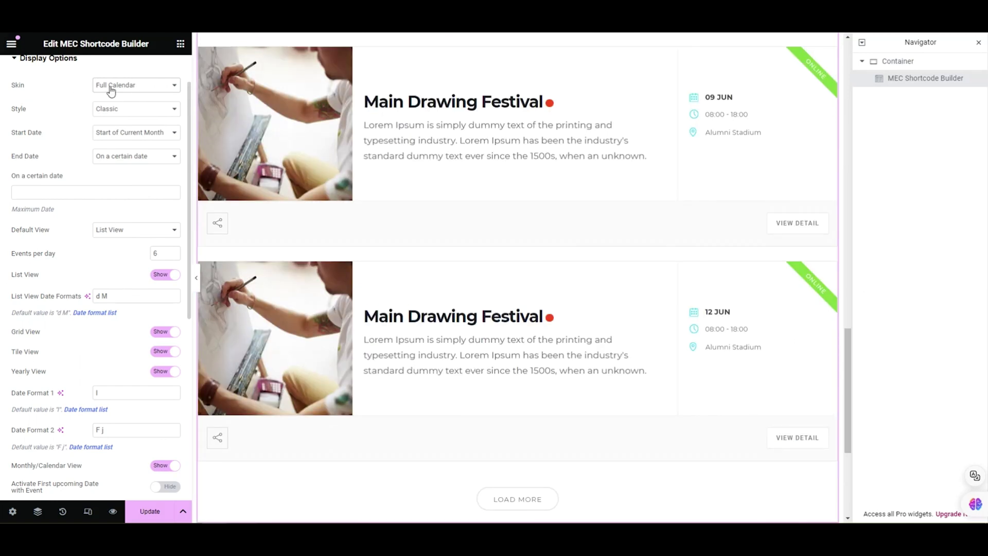
scroll(105, 100, down, 2)
scroll(114, 278, down, 3)
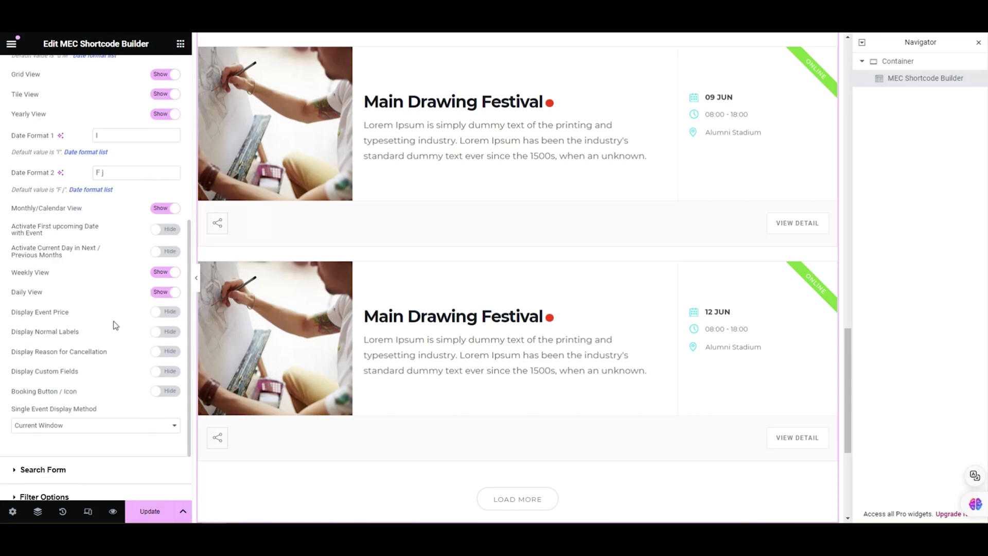
scroll(116, 325, up, 3)
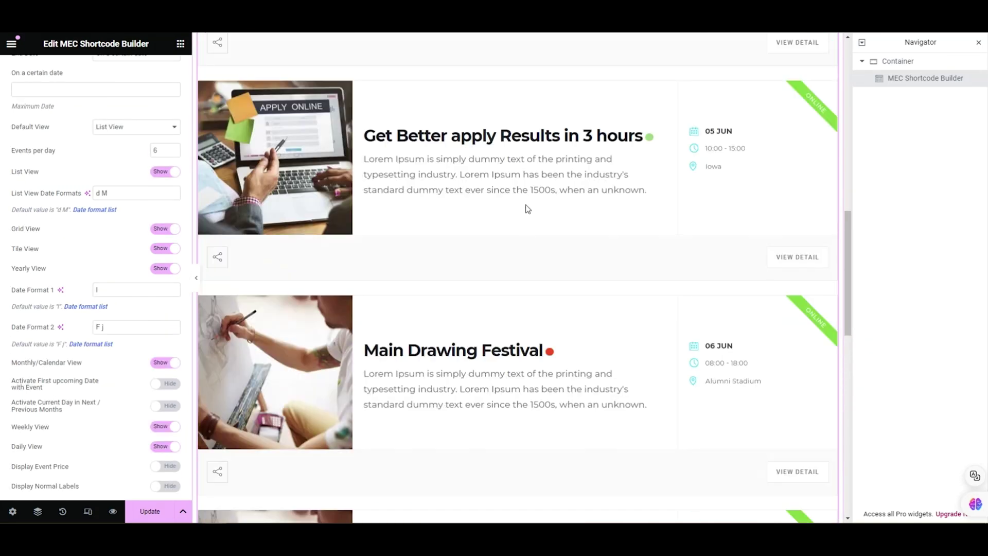
scroll(527, 208, up, 10)
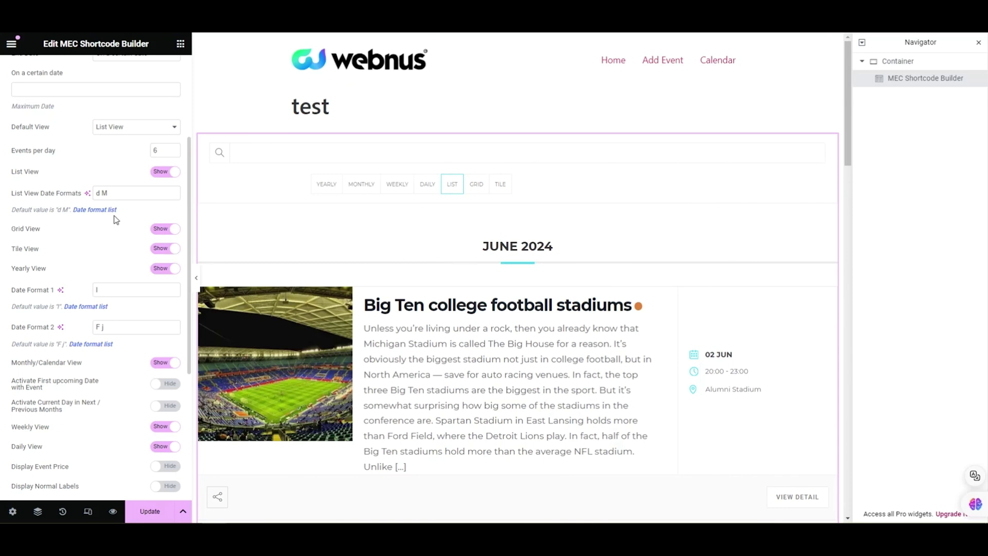
scroll(85, 301, down, 2)
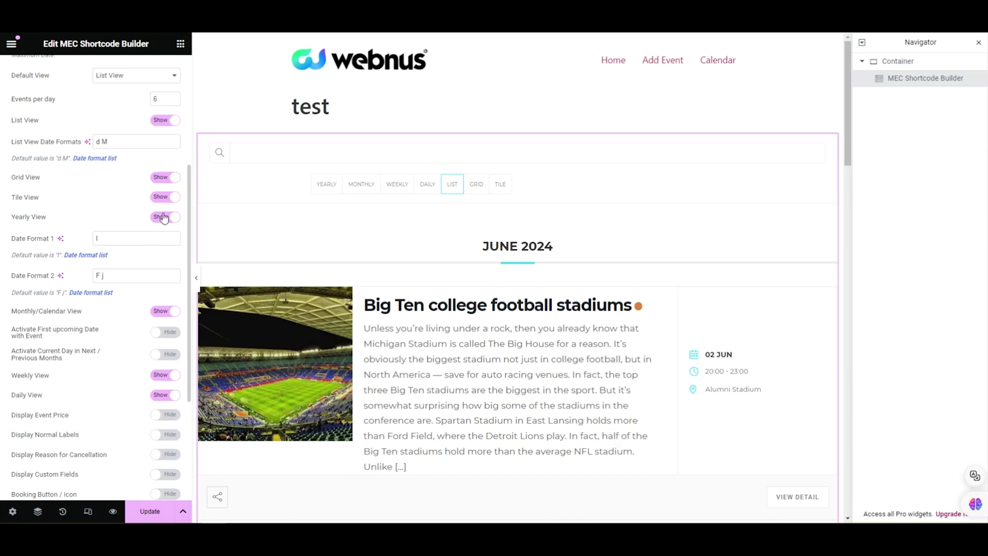
scroll(150, 340, down, 3)
scroll(132, 246, up, 1)
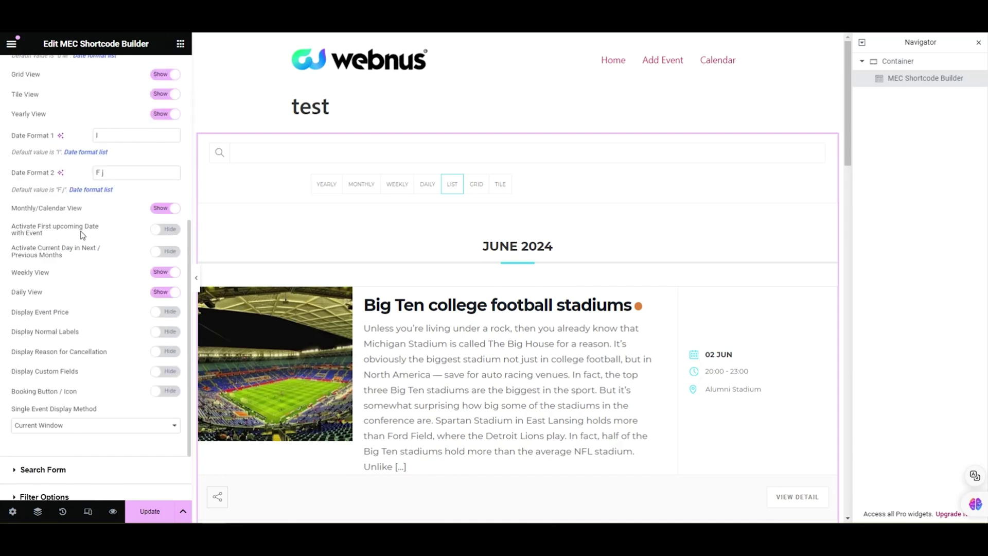
click(167, 229)
- Make Tile View the calendar's default view
scroll(123, 242, up, 3)
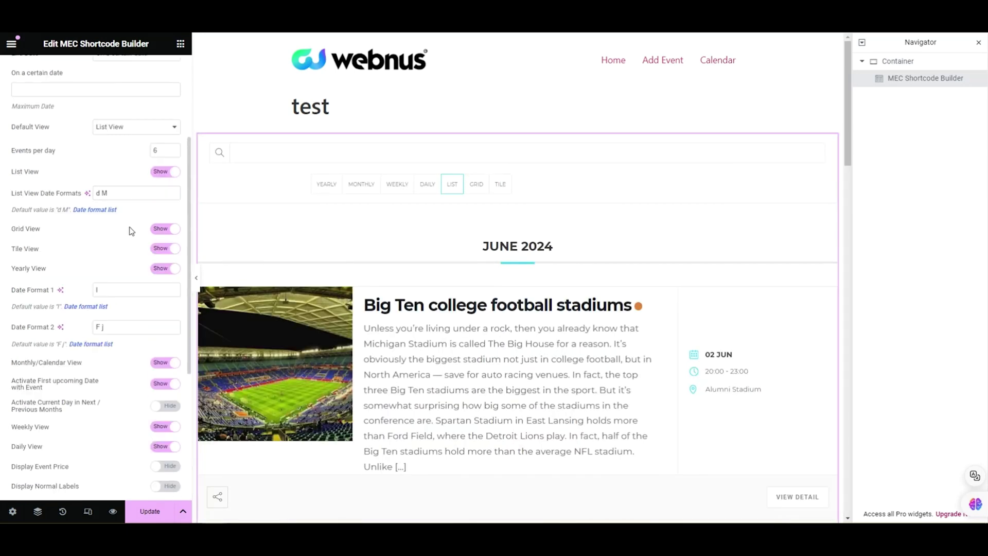
click(121, 128)
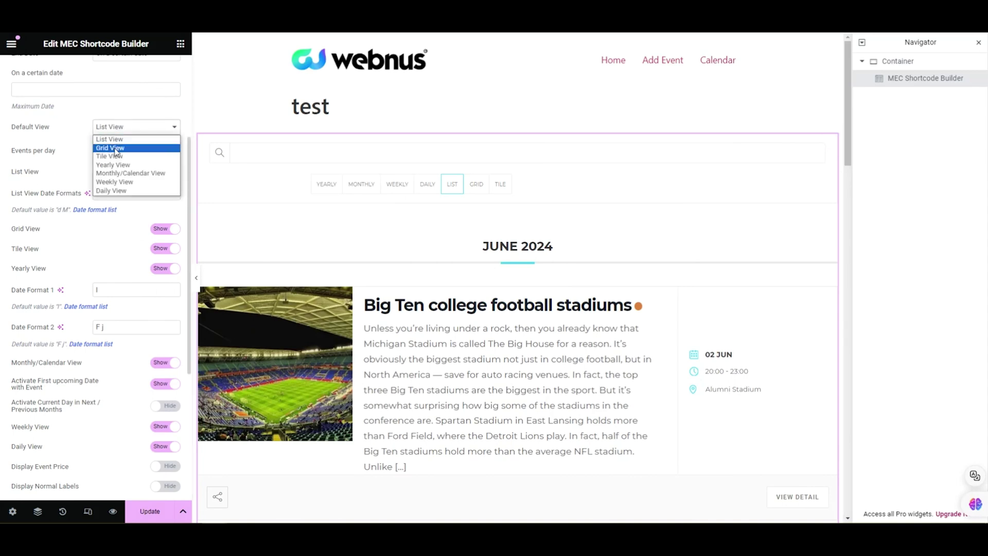
click(112, 156)
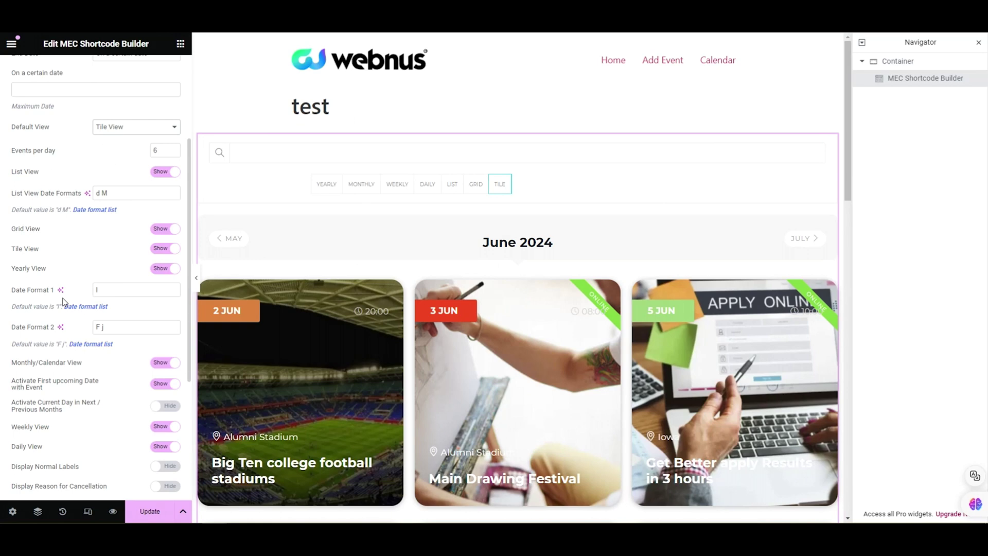
scroll(66, 302, down, 5)
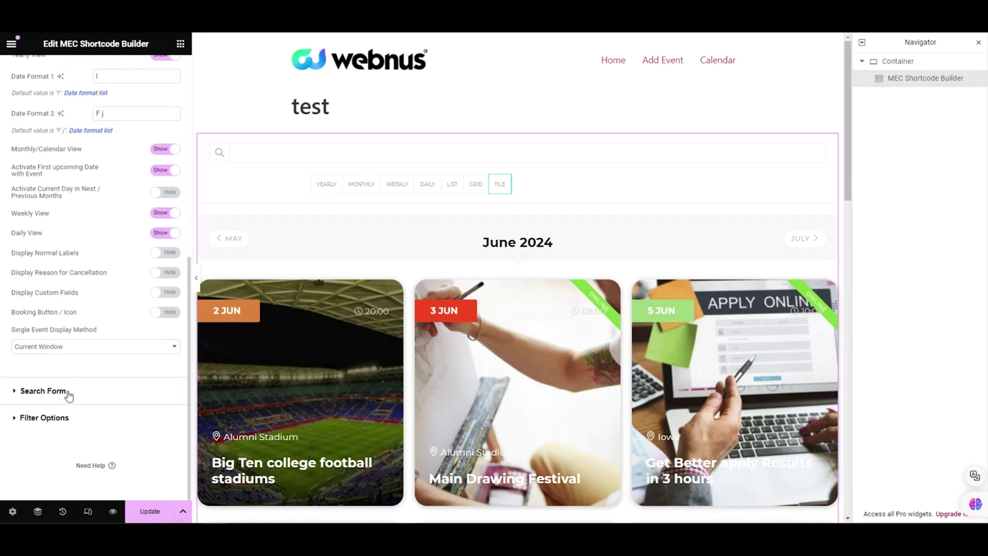
- In the search form, add a Category dropdown and a date-picker month filter
click(43, 391)
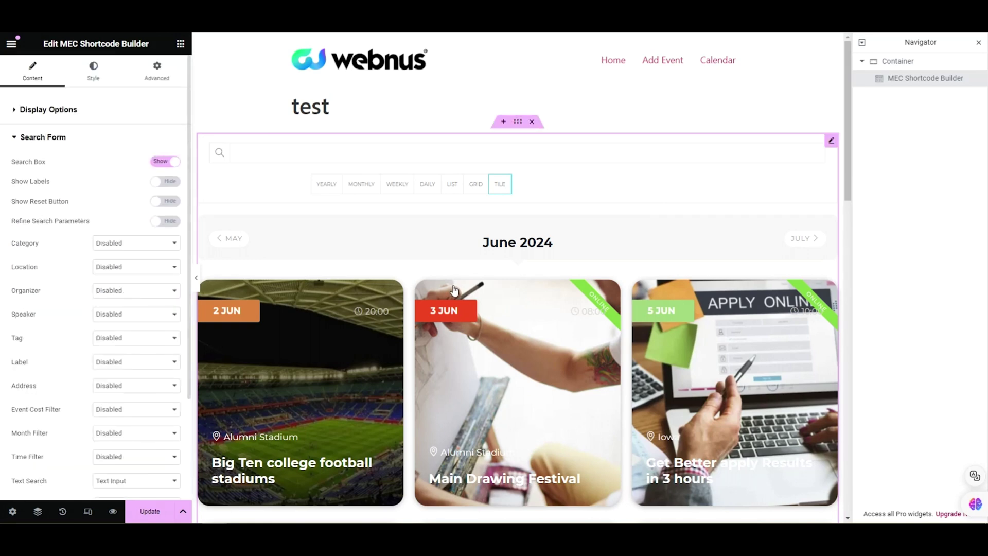
click(167, 162)
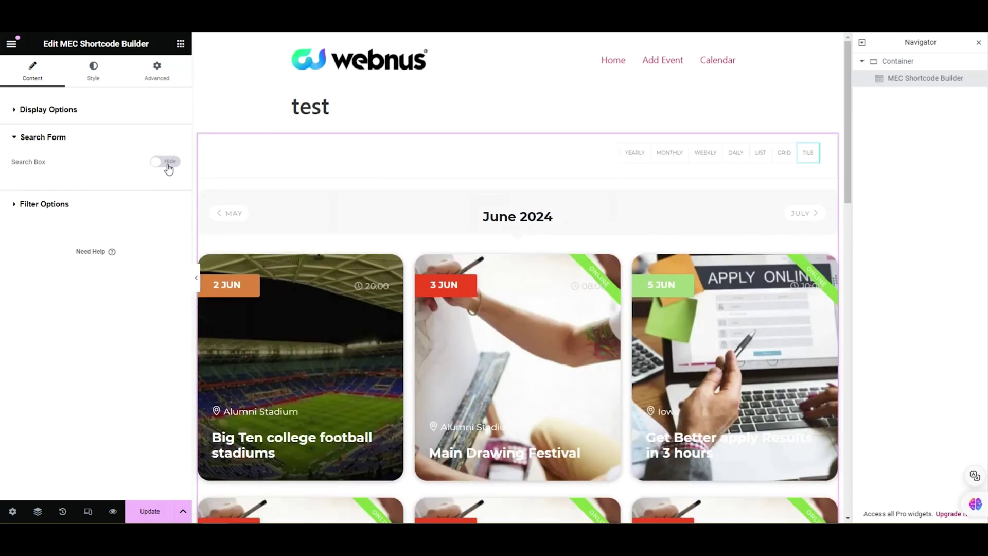
click(166, 162)
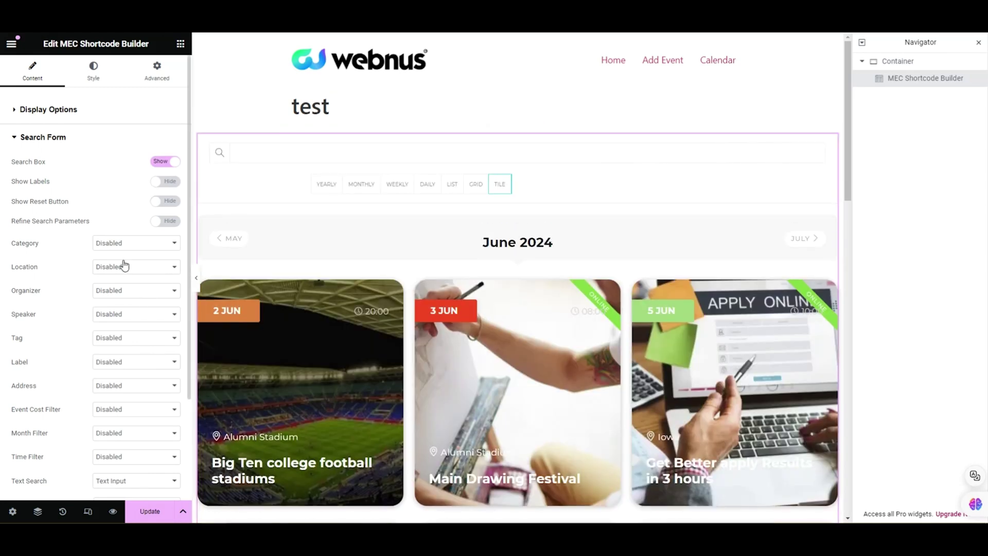
click(113, 243)
click(111, 268)
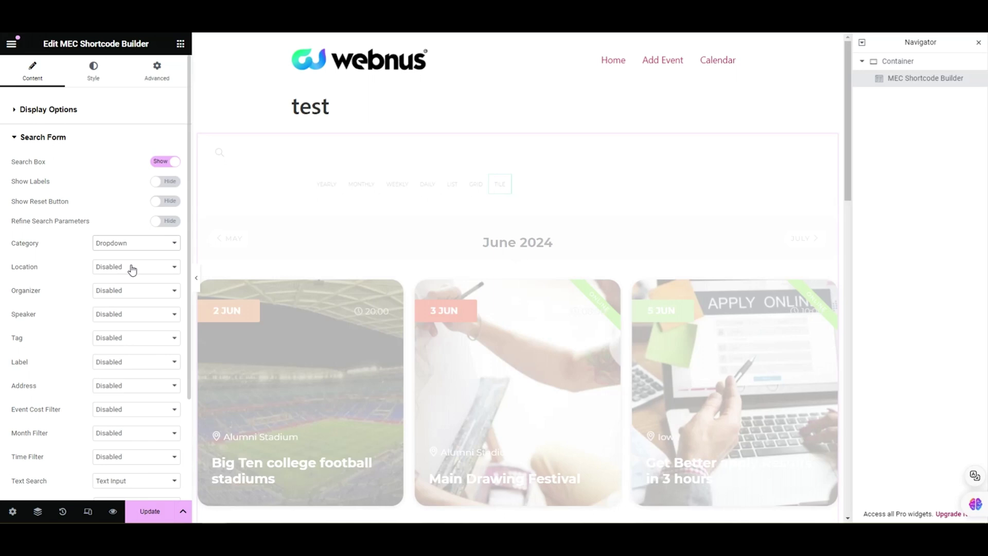
click(165, 201)
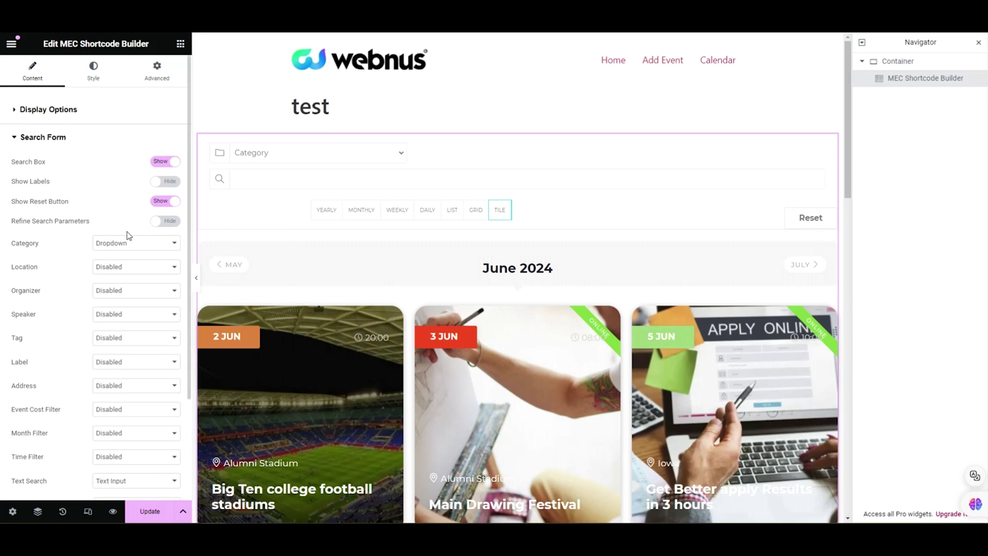
scroll(163, 240, down, 1)
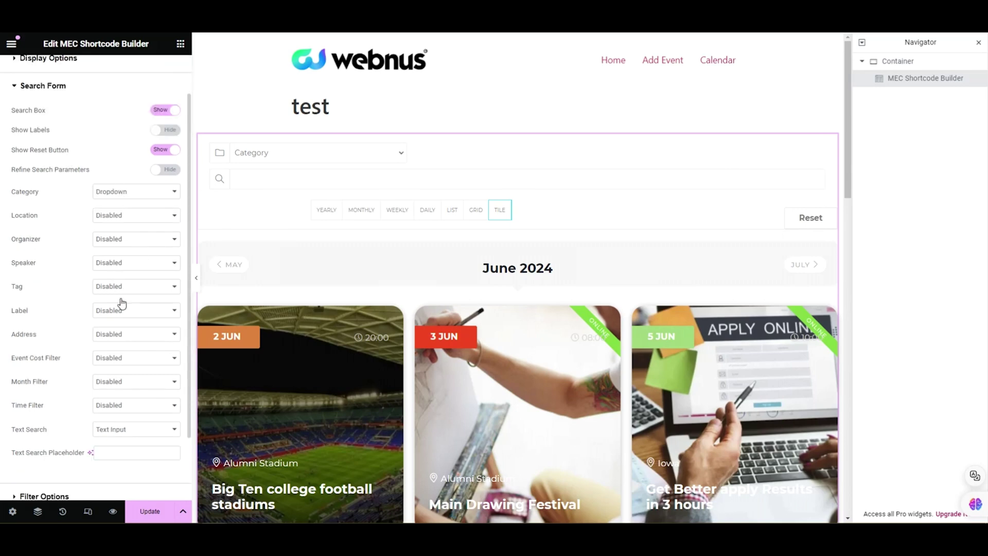
click(126, 381)
click(122, 401)
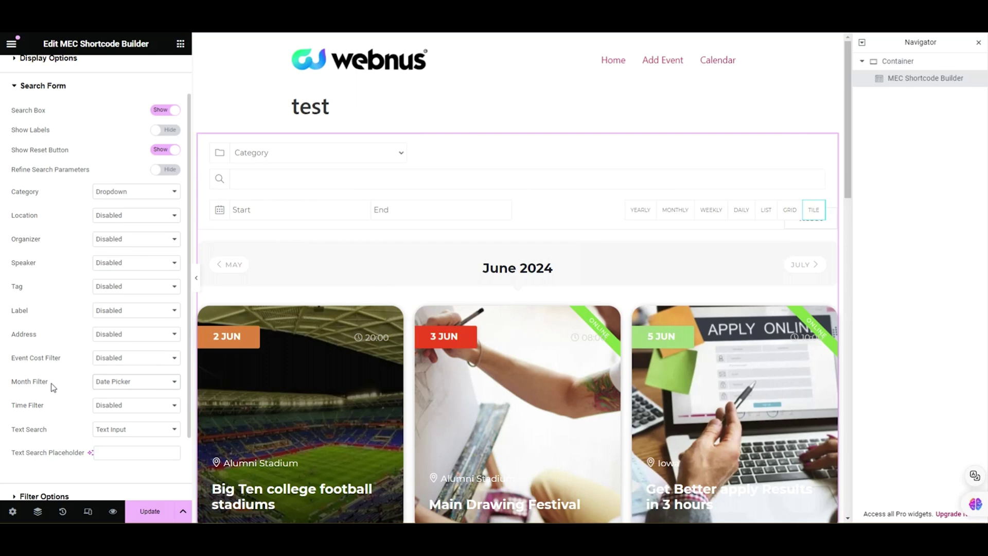
- Hide the reset button and set the text search placeholder to 'text'
click(168, 151)
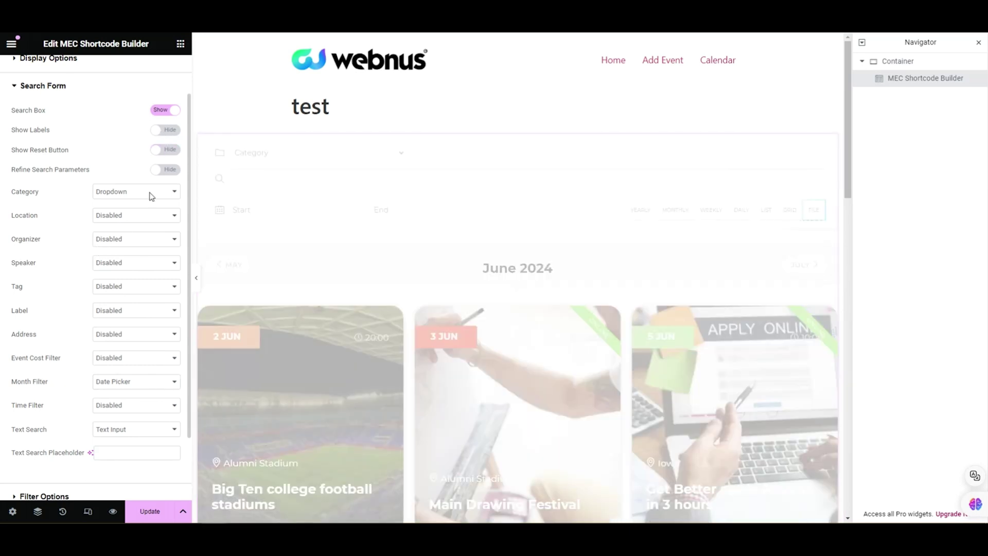
scroll(106, 352, down, 2)
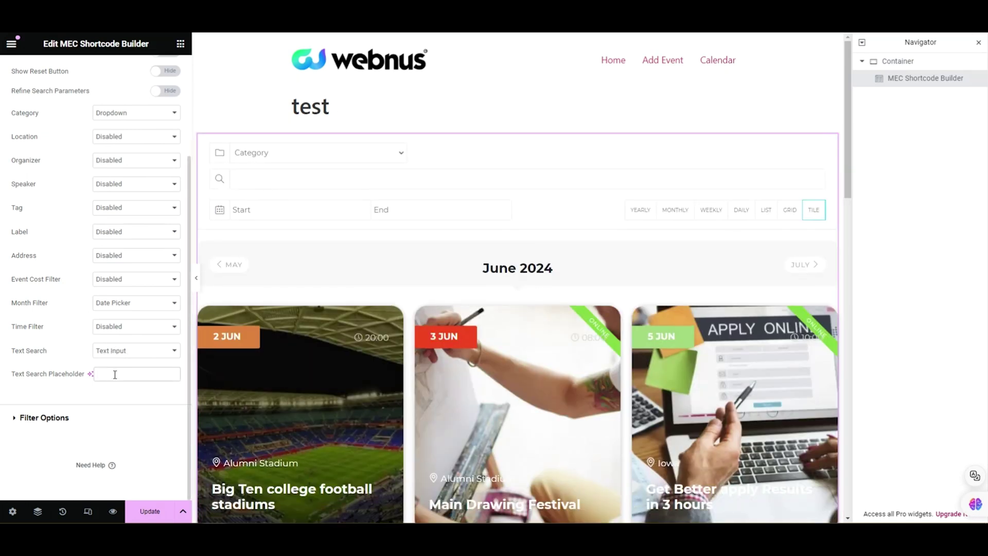
text(text)
- In Filter Options, include only the Business & Professional category
click(62, 418)
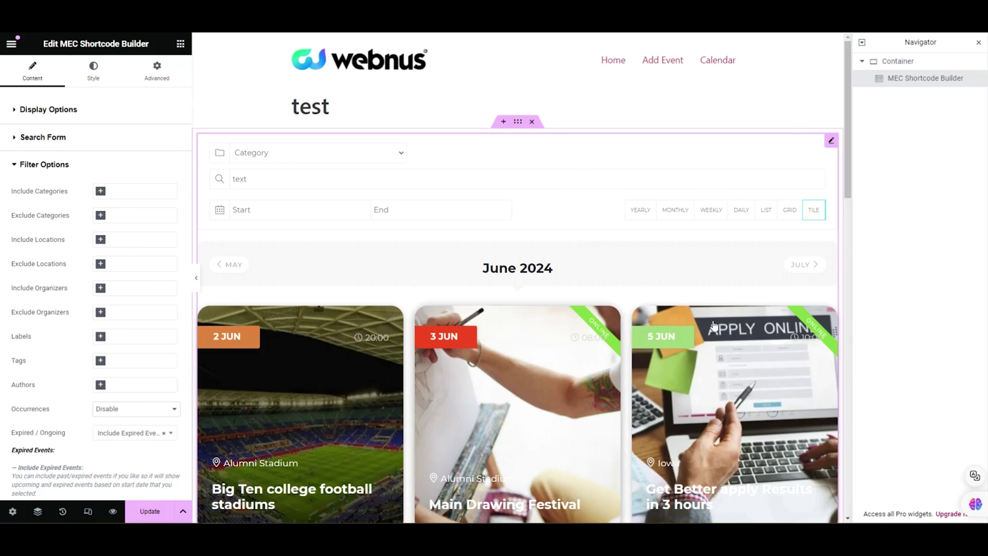
scroll(444, 387, down, 2)
scroll(443, 387, down, 2)
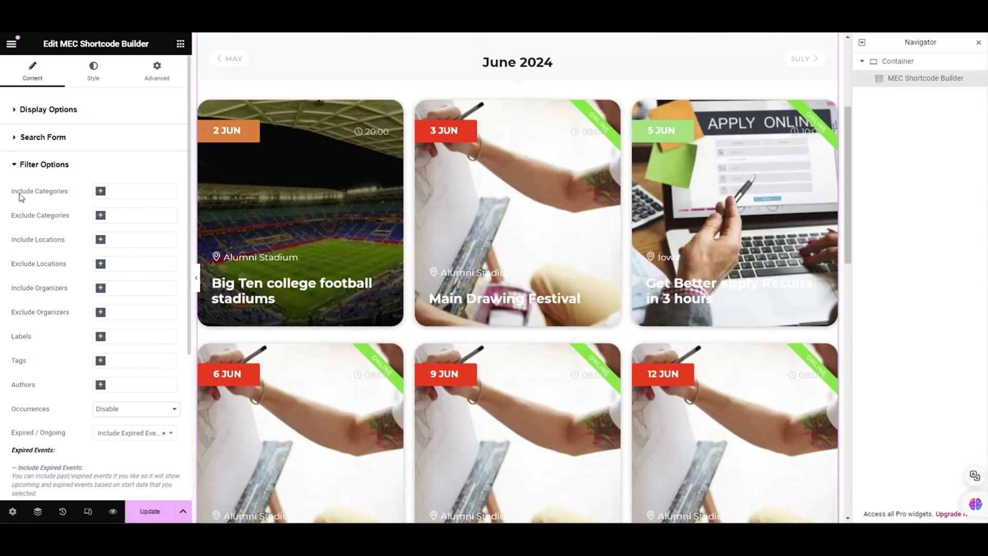
click(114, 191)
click(134, 222)
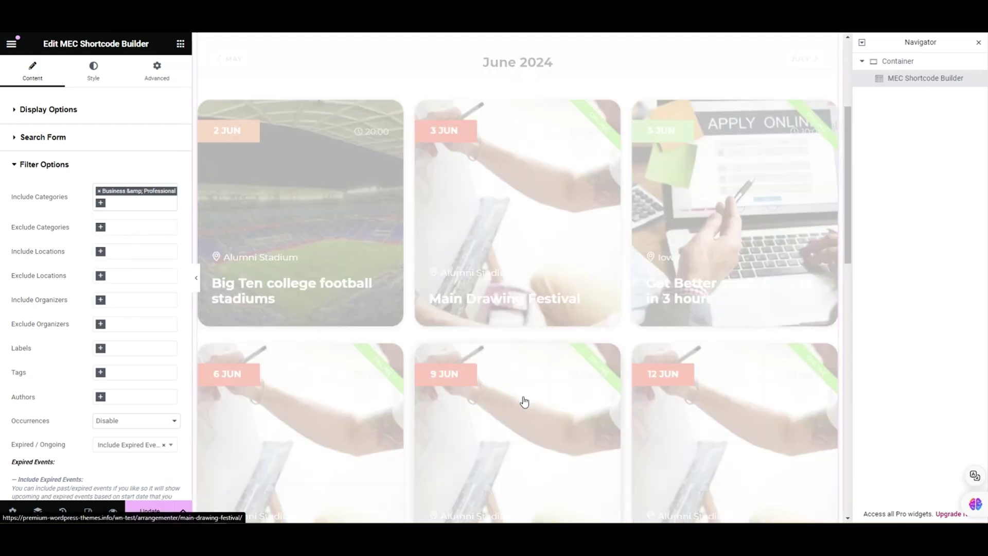
- Set Occurrences to 'Show only one occurrence of events'
scroll(475, 298, down, 1)
scroll(475, 297, down, 9)
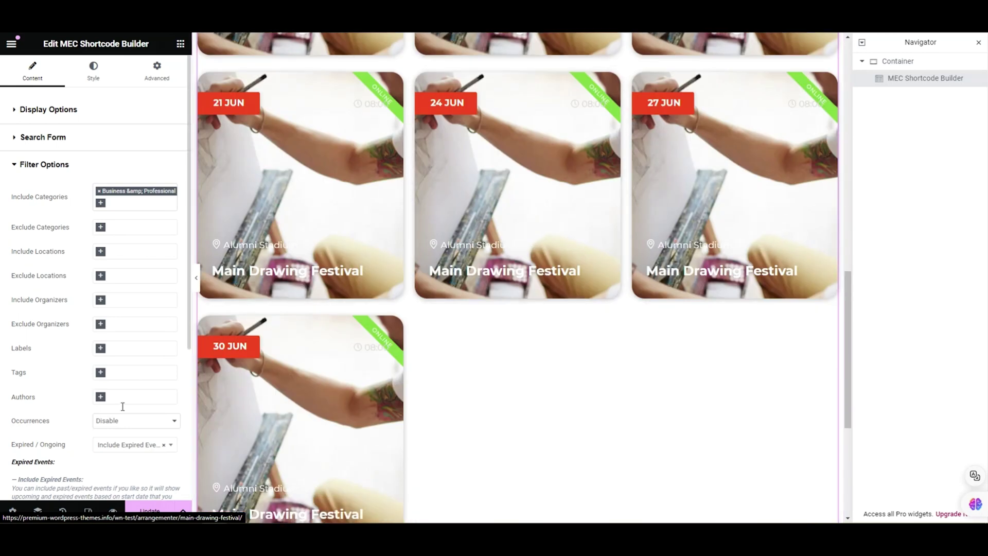
click(117, 445)
click(104, 445)
click(115, 422)
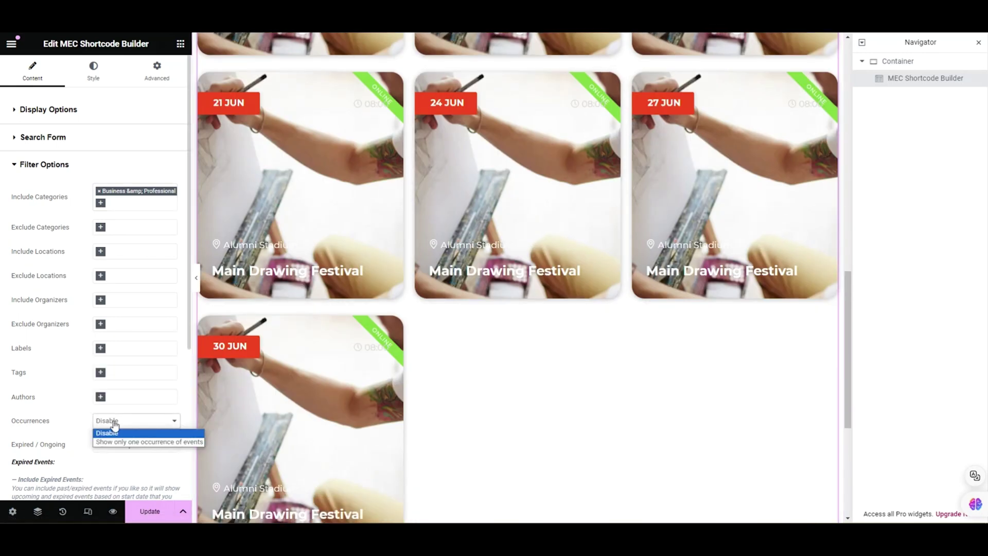
click(118, 445)
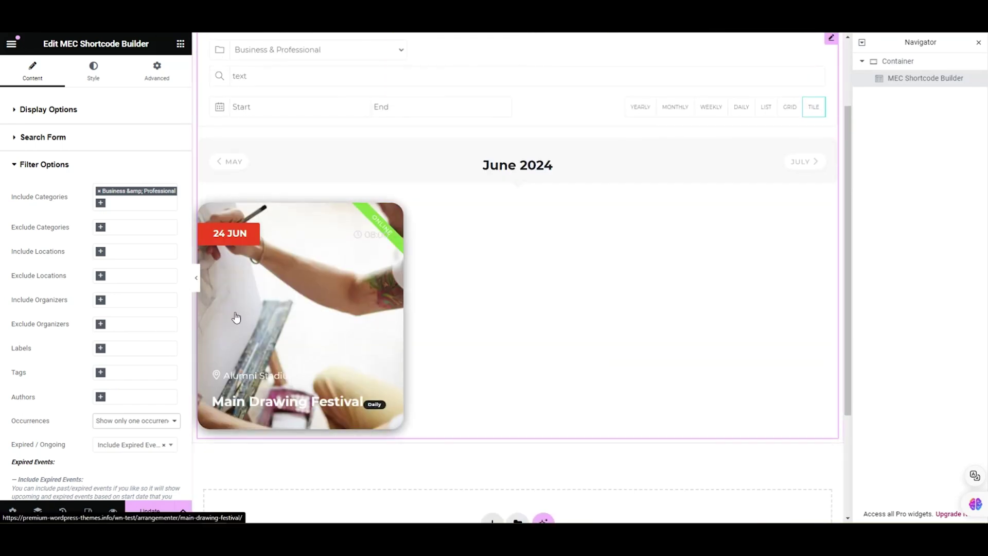
click(122, 206)
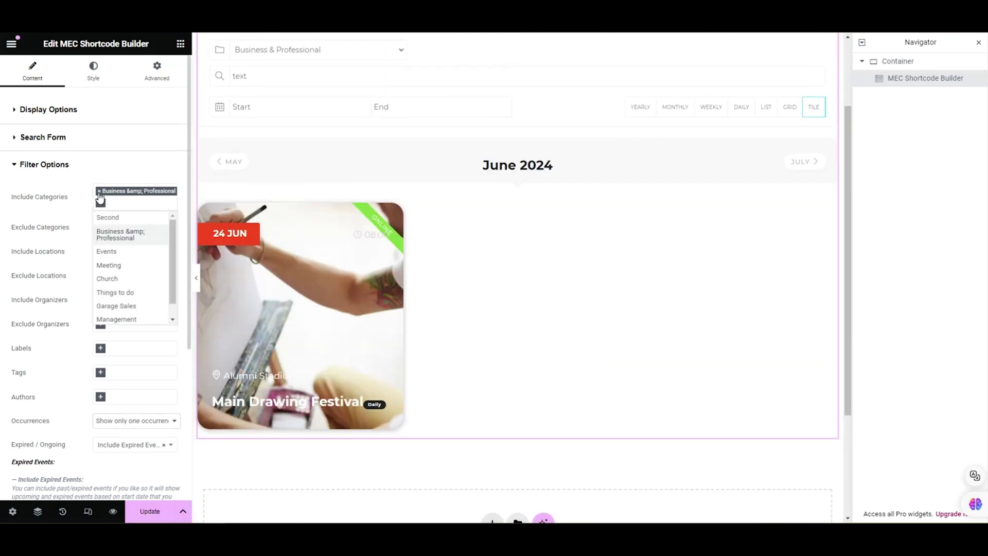
- Clear all categories from the Include Categories filter
click(100, 192)
click(125, 193)
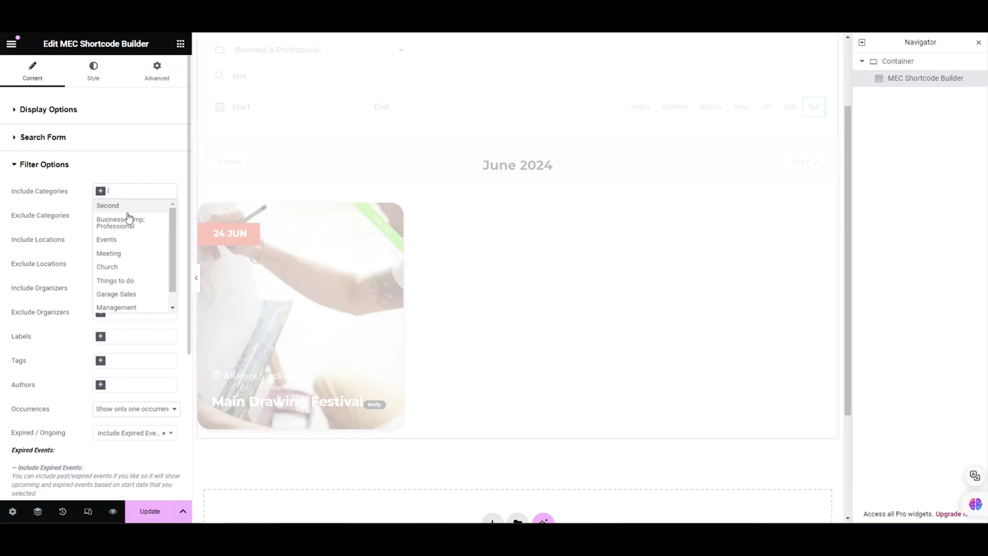
click(128, 241)
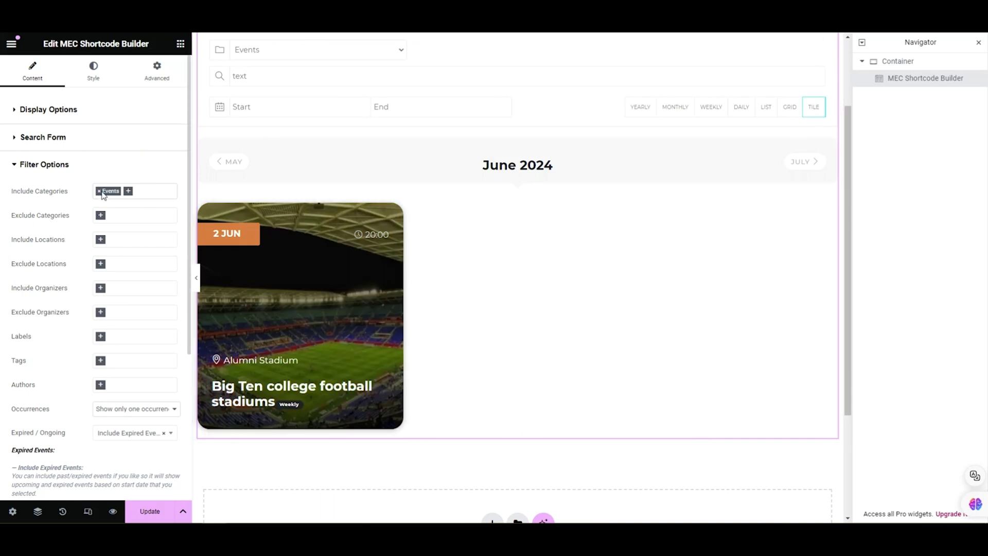
click(99, 191)
click(35, 256)
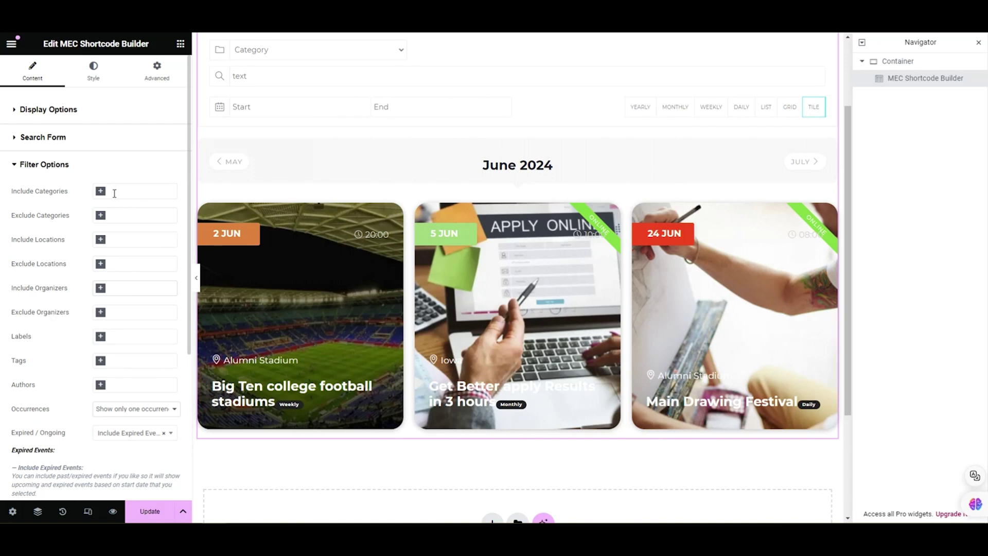
- Add Business & Professional to Exclude Categories and review the Expired / Ongoing options
click(142, 216)
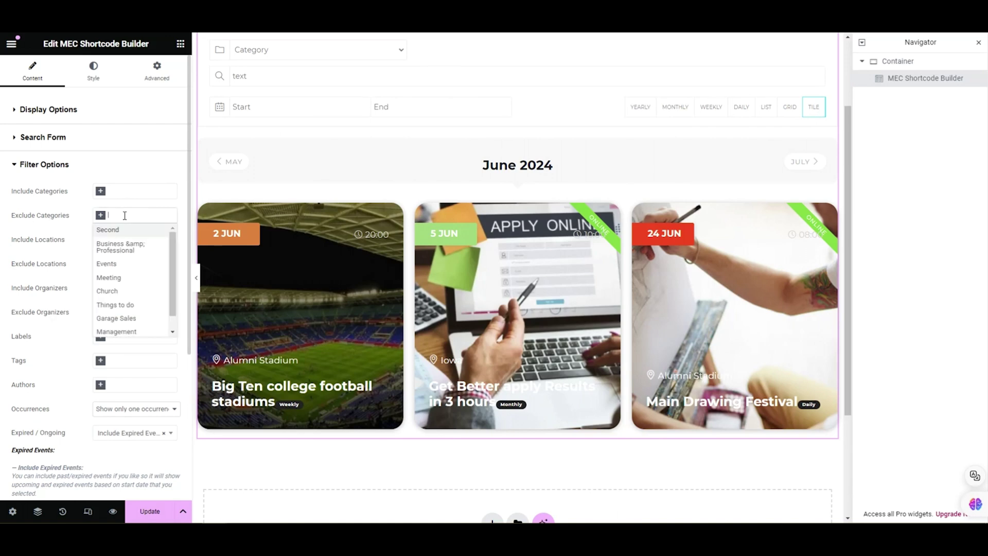
click(130, 252)
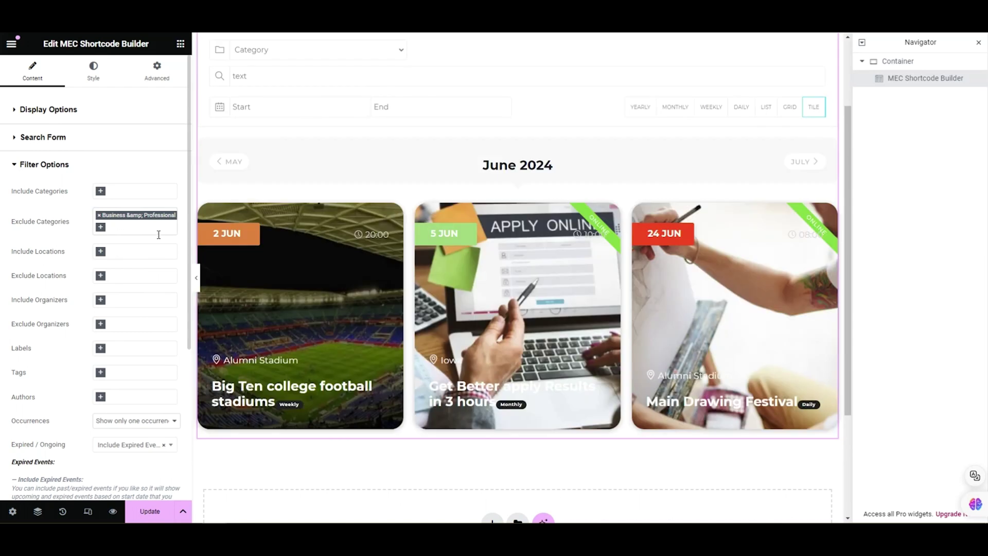
scroll(104, 240, down, 2)
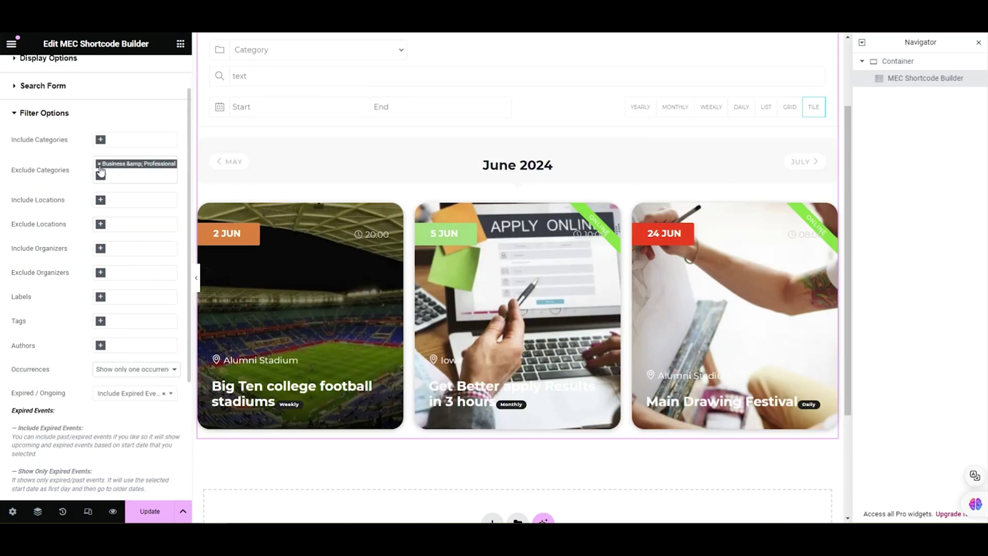
scroll(114, 355, down, 5)
scroll(109, 342, up, 3)
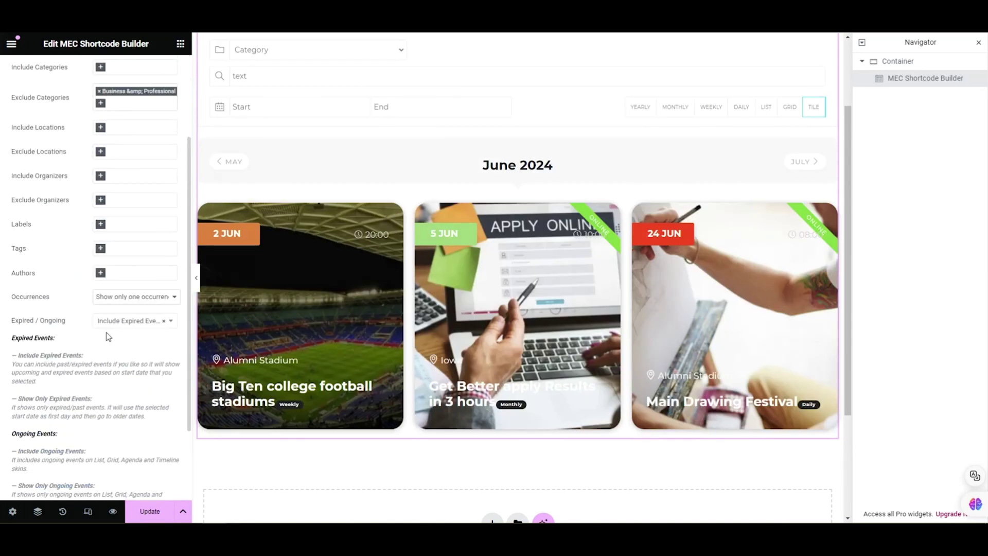
click(116, 321)
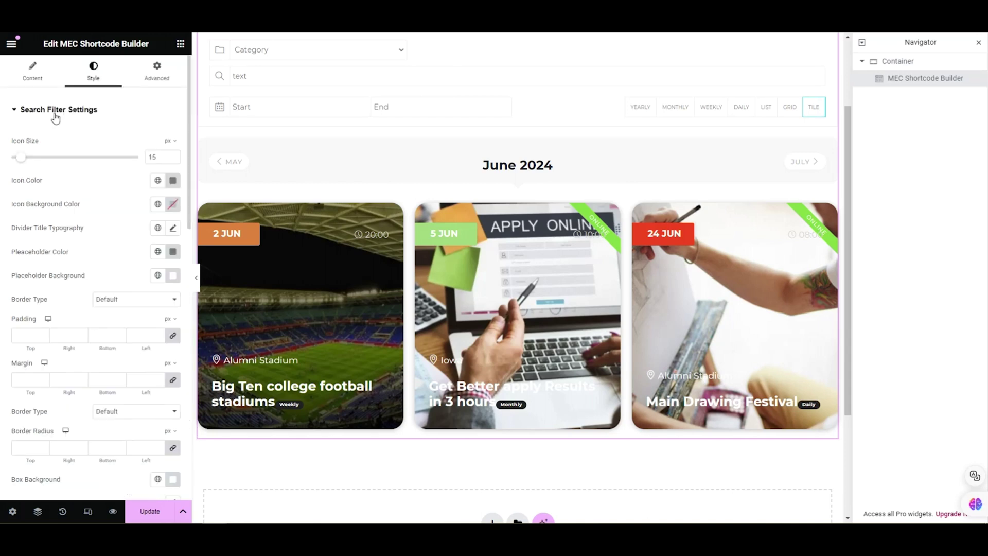
click(56, 117)
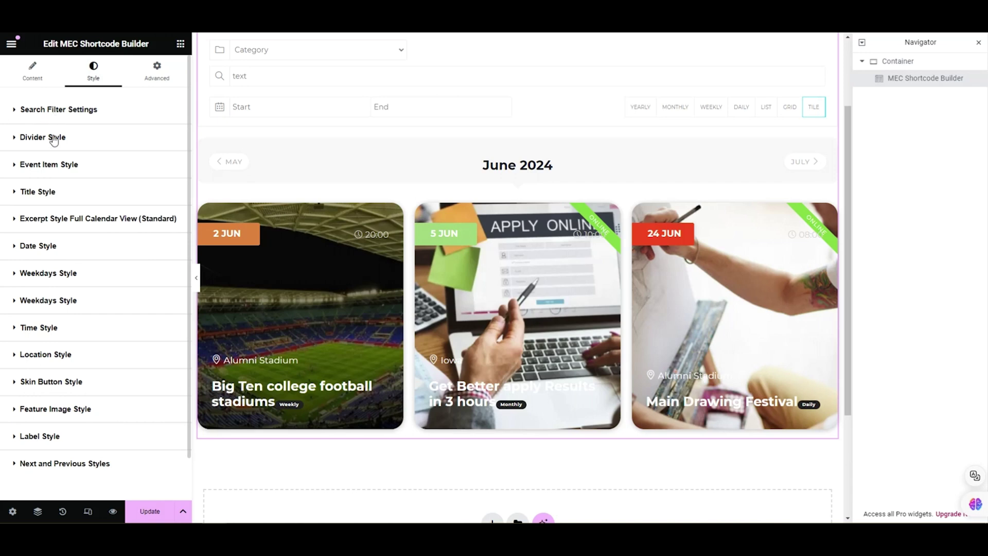
- Set the event cards' border radius to 10 px
click(85, 169)
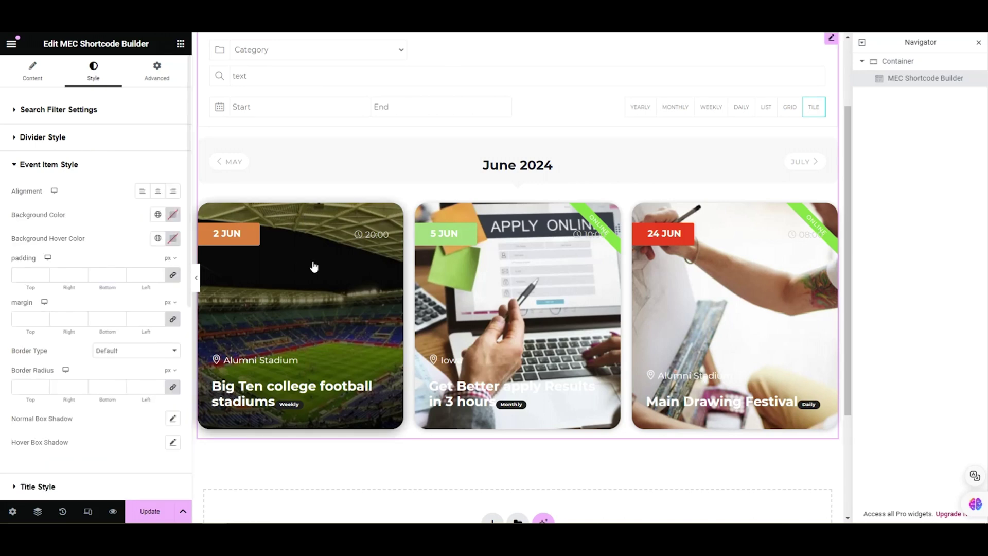
click(25, 387)
text(10)
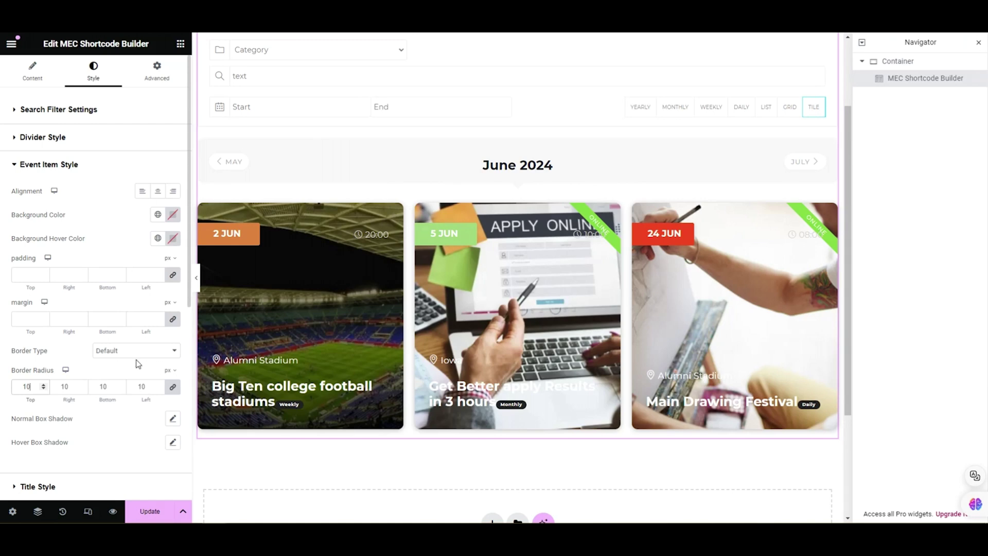
- Give the cards a translucent red box shadow, rgba(219,16,16,0.63), and leave the margin empty
click(173, 417)
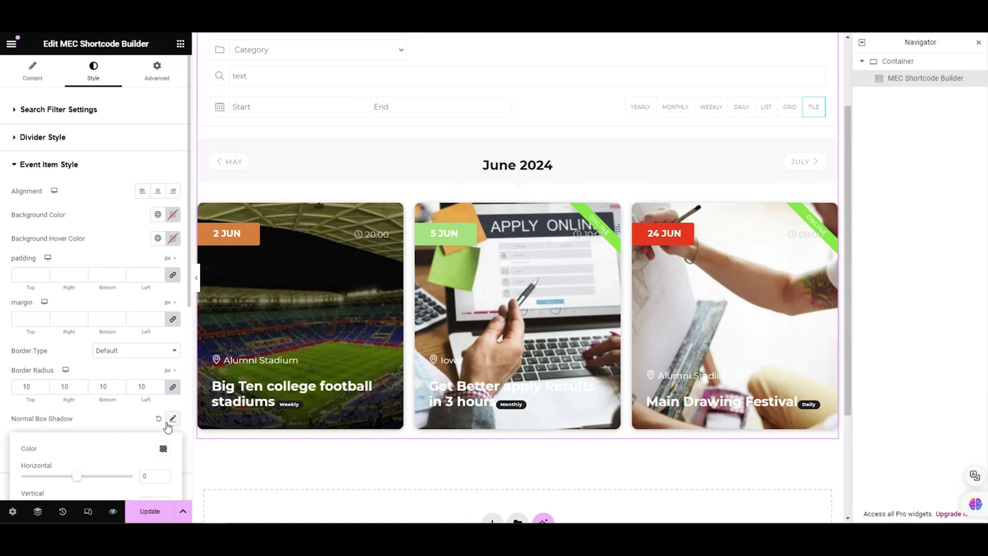
scroll(89, 407, down, 1)
click(163, 396)
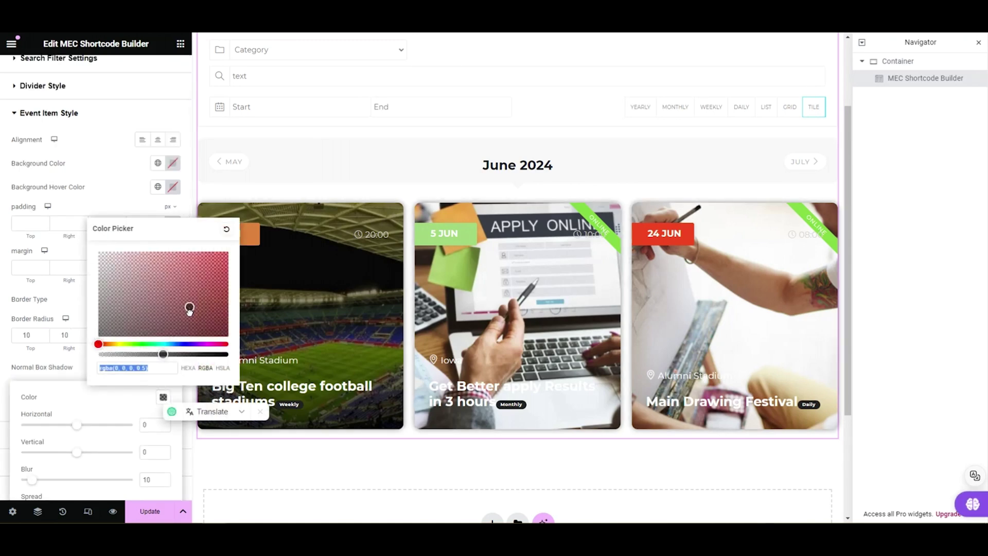
text(rgba(219, 16, 16, 0.5)
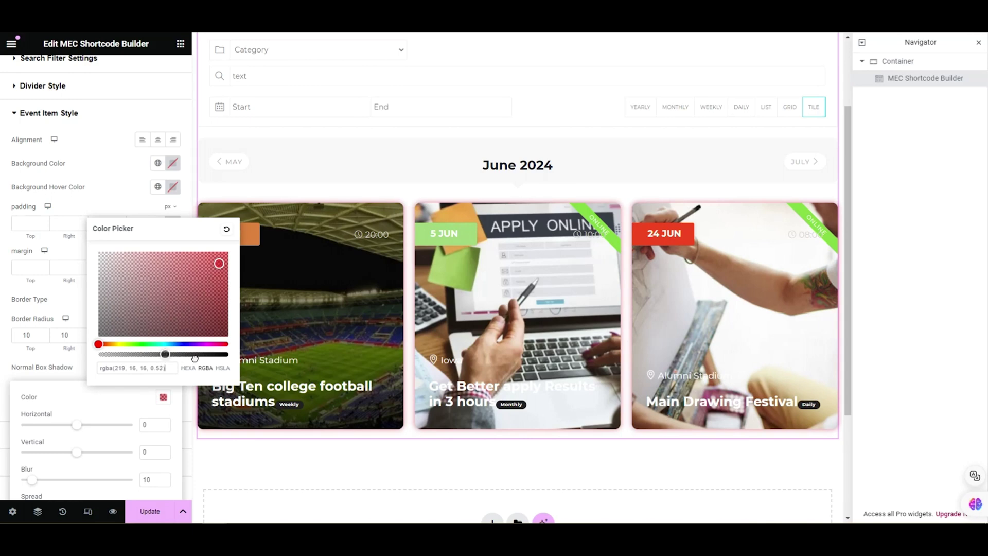
mouse_move(163, 354)
mouse_down()
mouse_move(208, 354)
mouse_move(181, 353)
mouse_up()
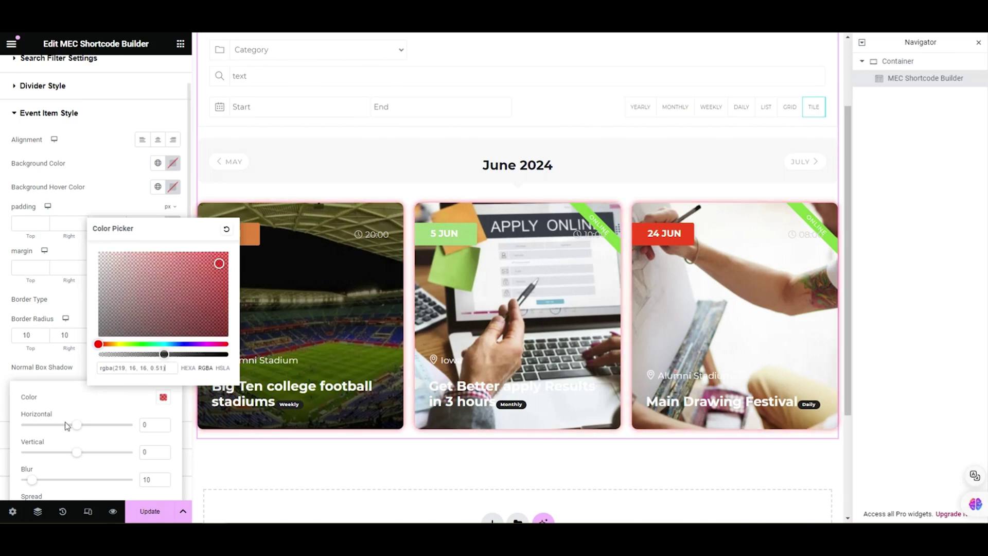
click(77, 370)
scroll(118, 332, up, 1)
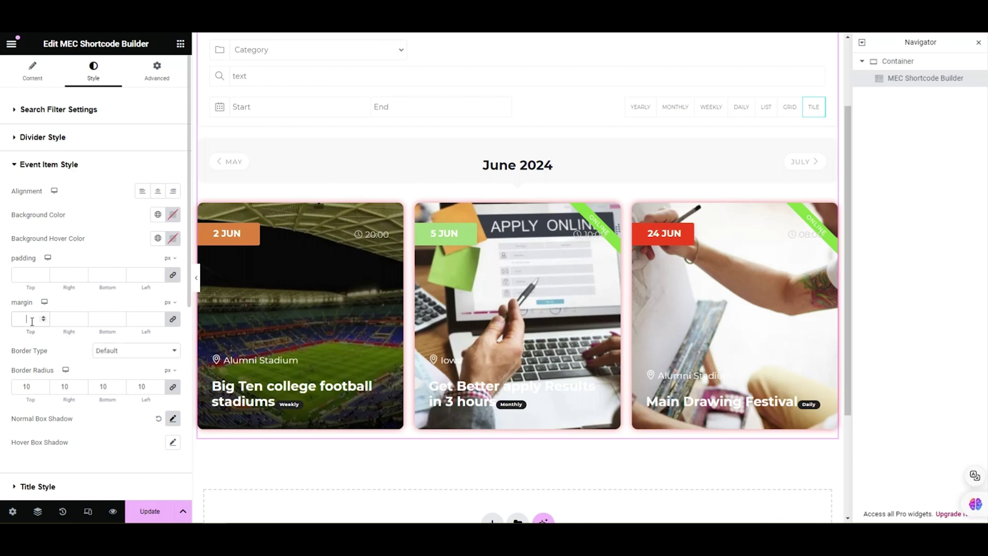
text(20)
key(BackSpace)
scroll(72, 198, down, 5)
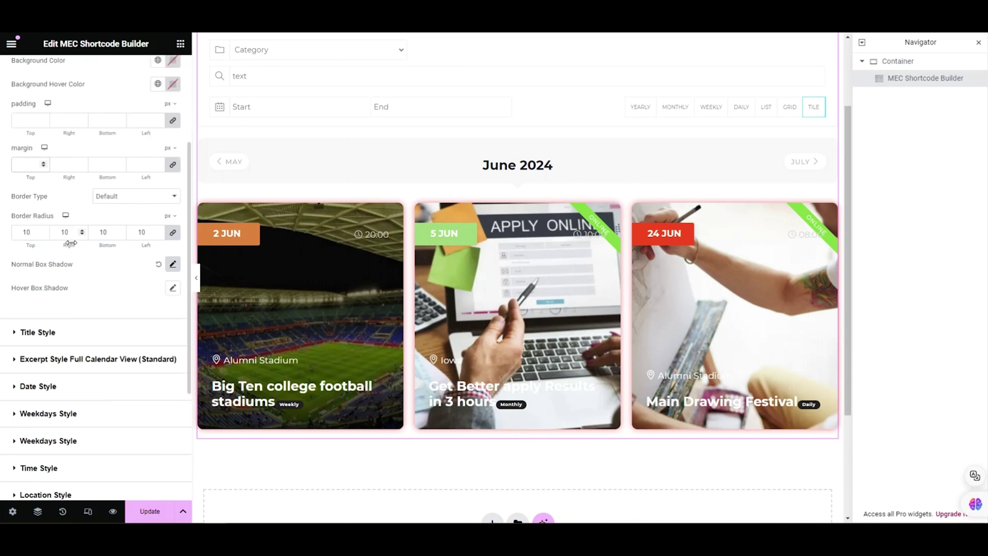
- Expand Feature Image Style and try adjusting the feature image width
scroll(87, 257, down, 1)
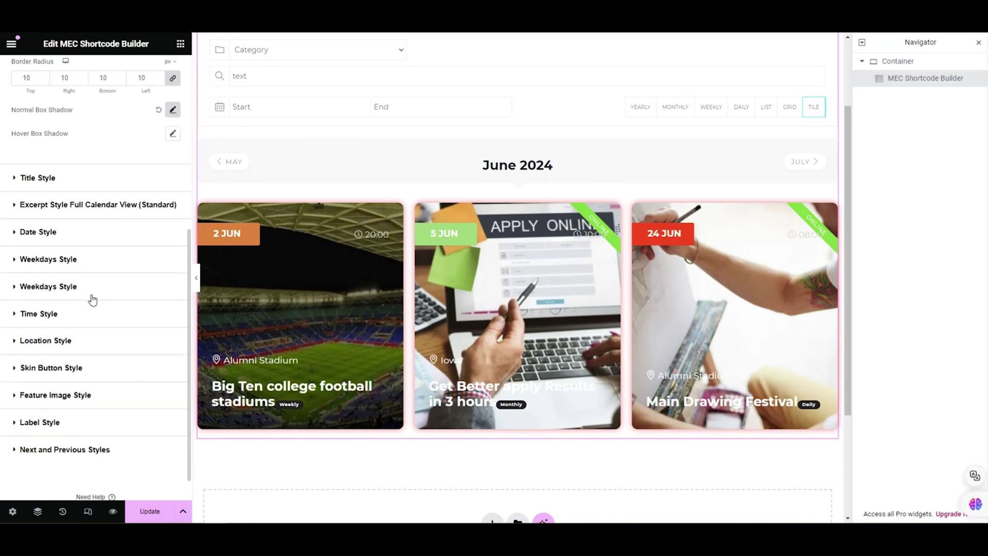
click(83, 394)
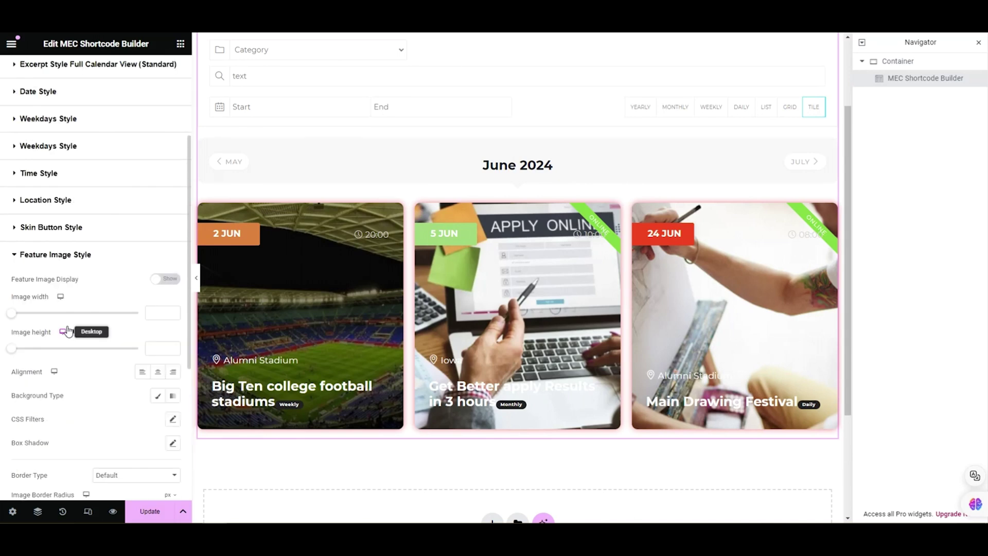
mouse_move(14, 257)
mouse_down()
mouse_move(90, 261)
mouse_move(11, 261)
mouse_up()
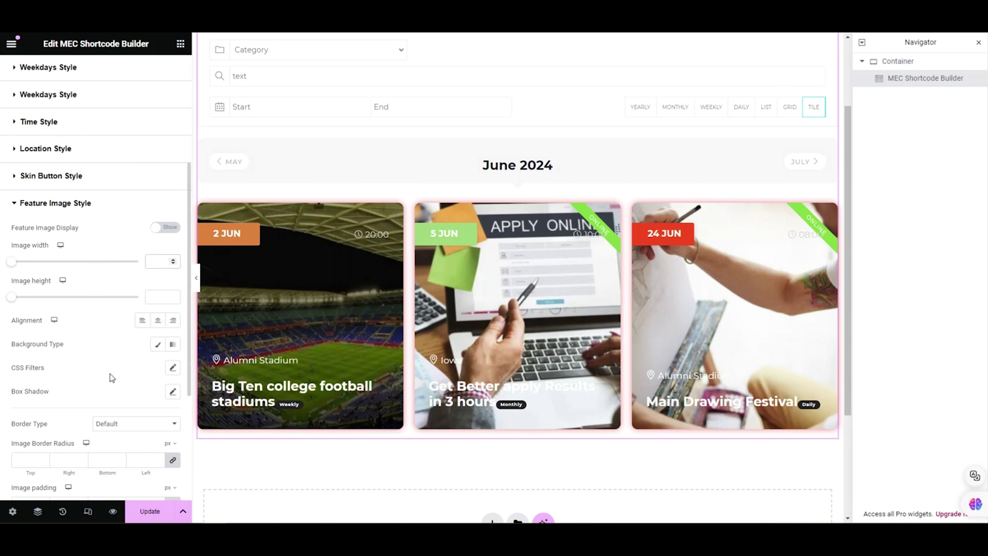
scroll(114, 371, down, 1)
scroll(116, 372, down, 3)
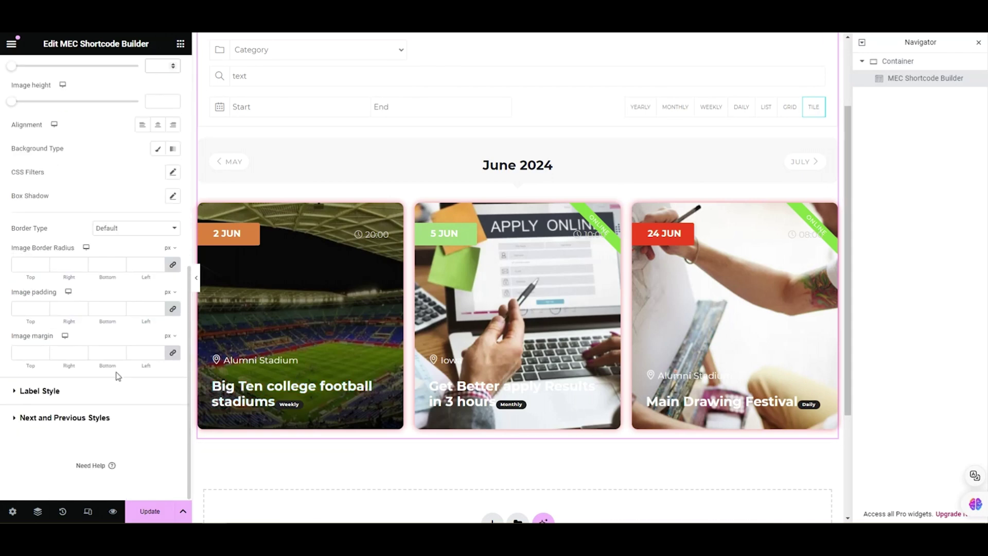
scroll(73, 388, up, 1)
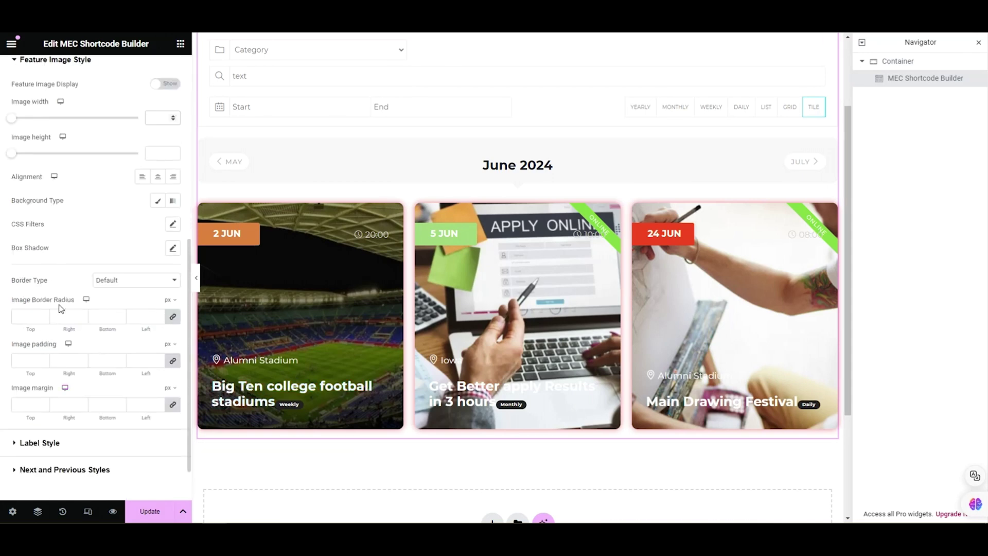
- Set the previous/next month title colour to dark red #832424
click(54, 469)
scroll(63, 479, down, 4)
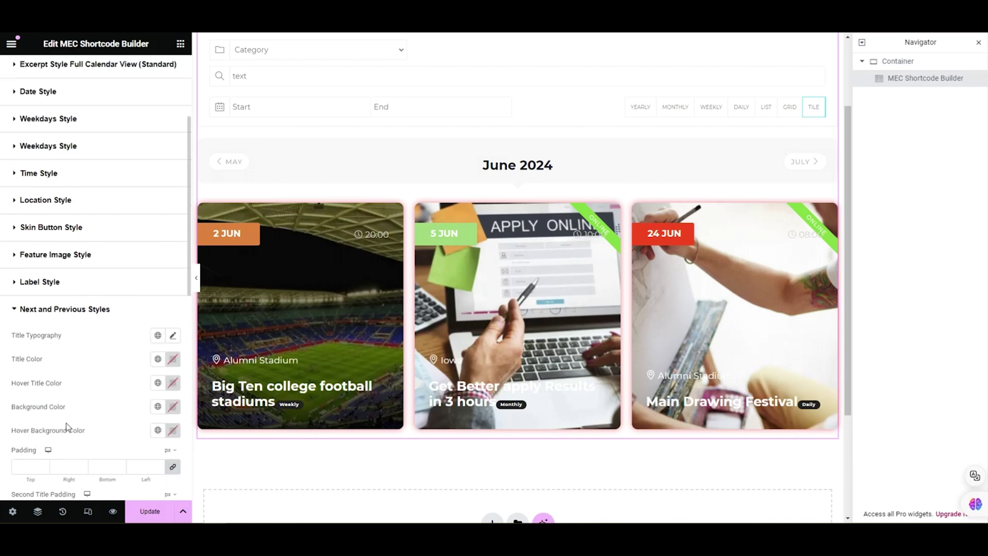
click(172, 307)
mouse_move(227, 366)
mouse_down()
mouse_move(236, 361)
mouse_move(238, 381)
mouse_move(242, 351)
mouse_move(225, 369)
mouse_up()
click(99, 297)
scroll(99, 308, down, 3)
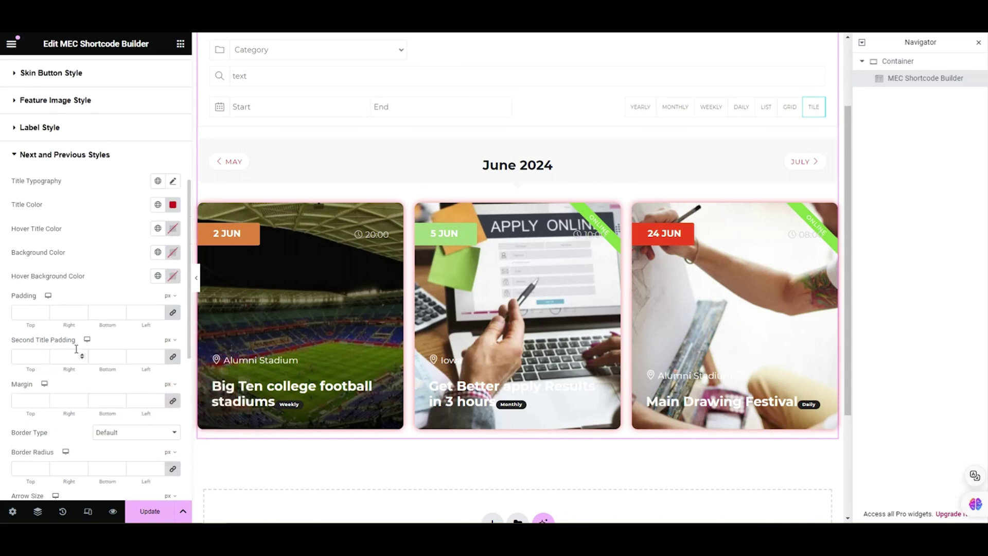
scroll(68, 448, up, 2)
scroll(68, 444, up, 5)
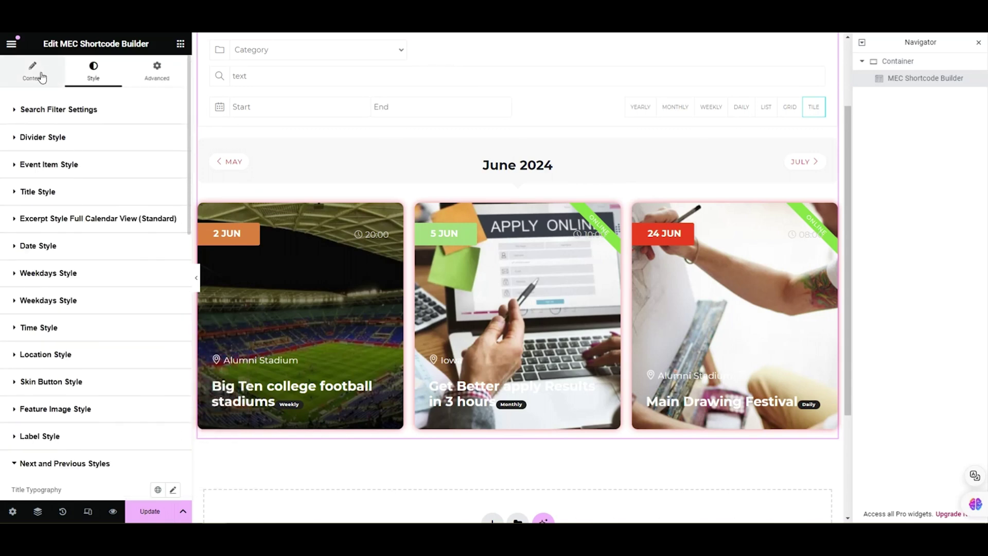
- Switch the events widget skin to List View and choose the Standard style
click(42, 77)
click(126, 138)
click(130, 149)
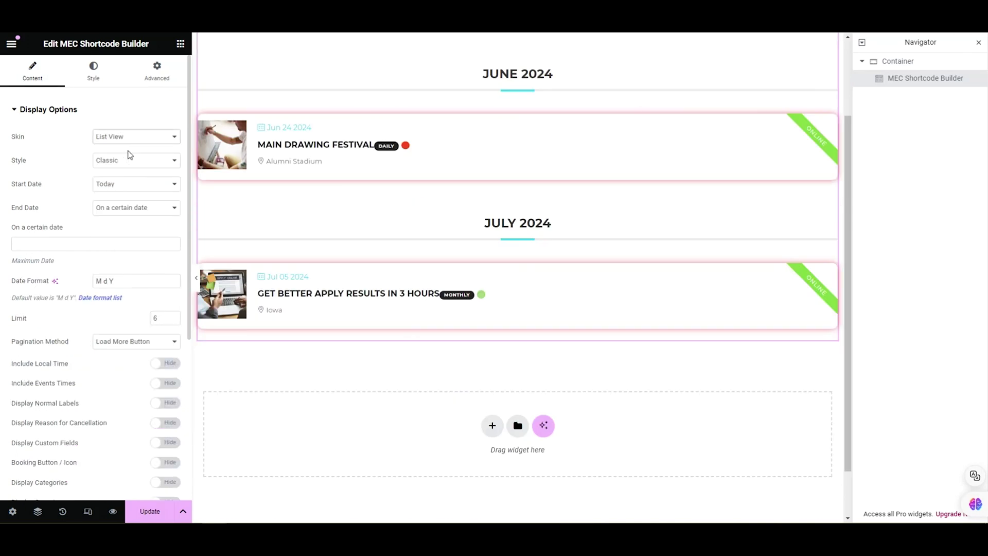
click(130, 157)
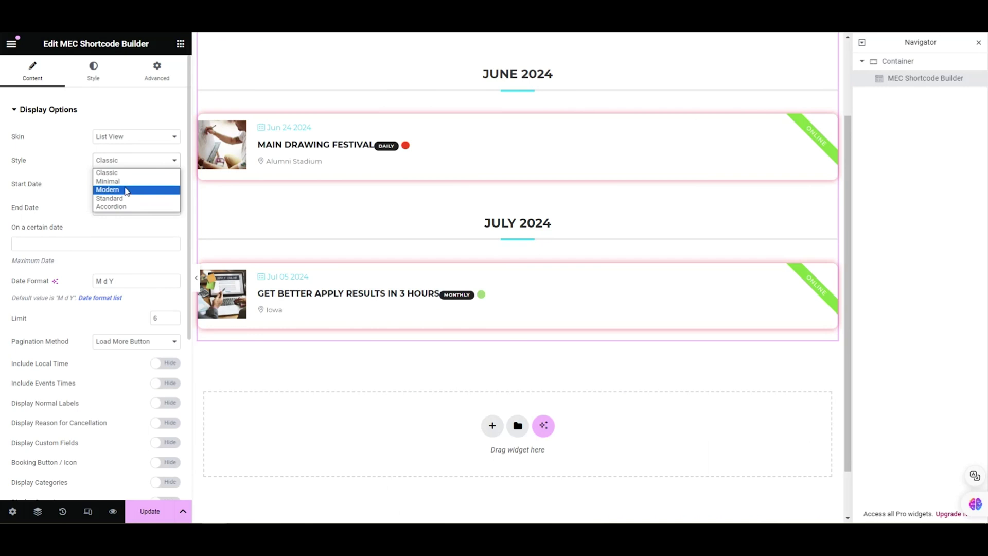
click(127, 199)
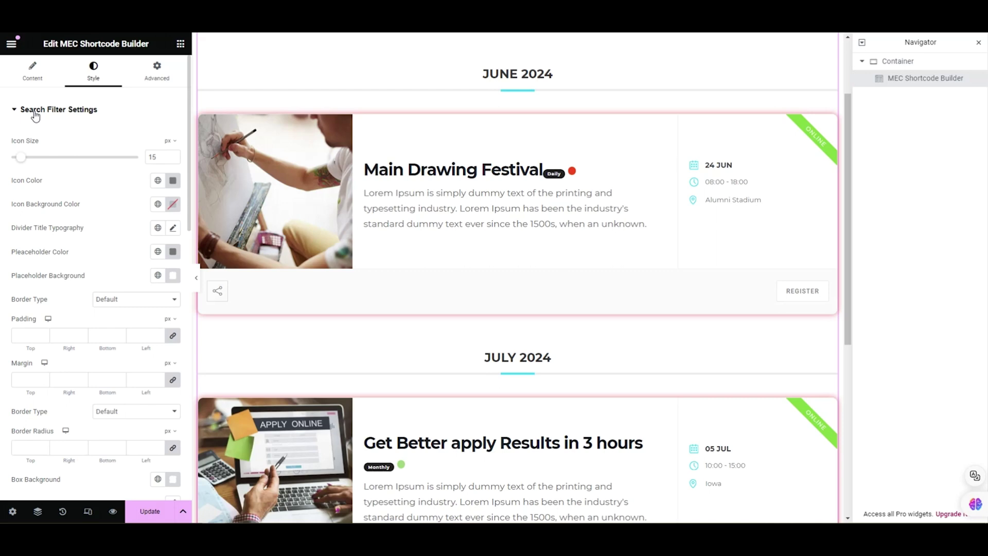
- In Search Form settings, set the Category, Location and Organizer filters to Dropdown
click(35, 111)
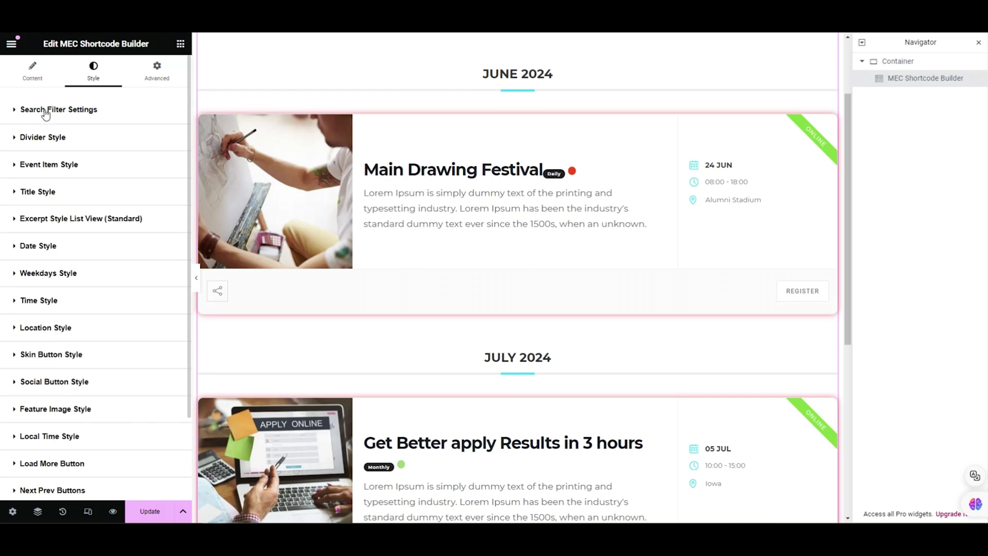
click(45, 110)
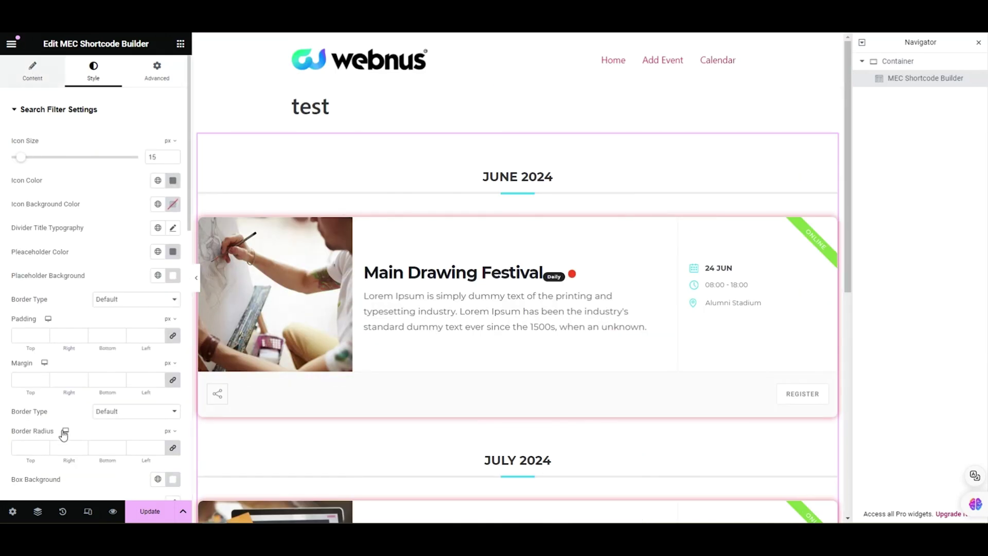
scroll(77, 412, down, 4)
click(43, 390)
click(165, 161)
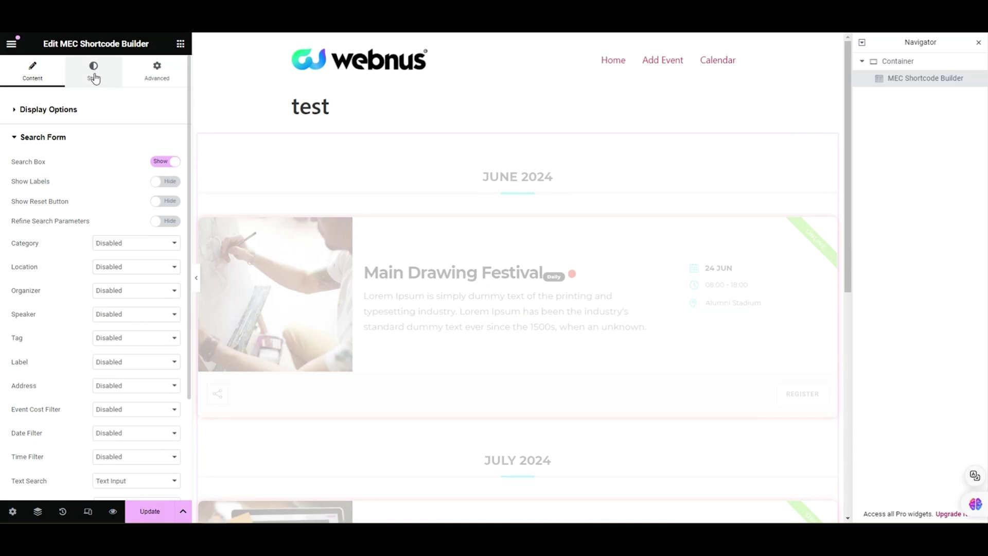
click(136, 249)
click(129, 264)
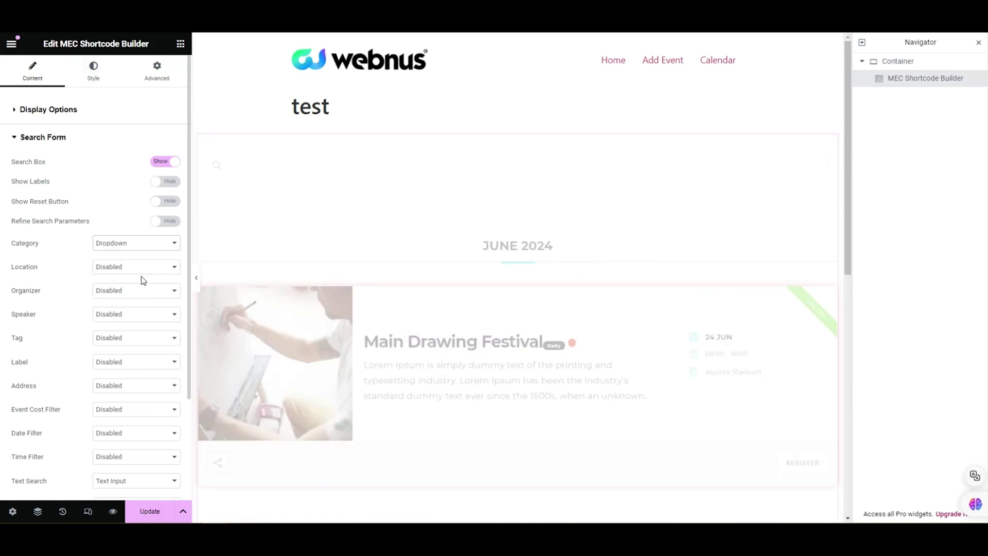
click(143, 267)
click(146, 288)
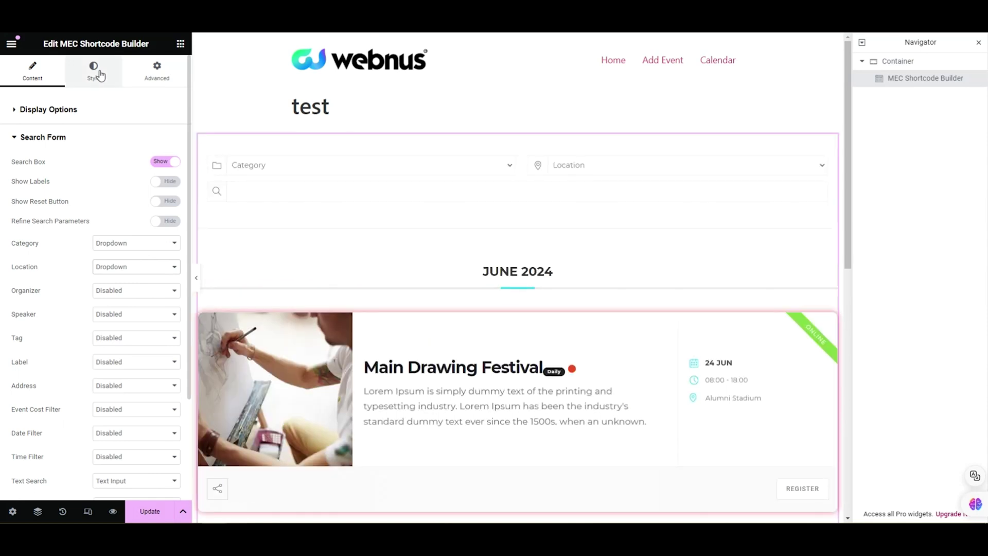
click(120, 290)
click(129, 311)
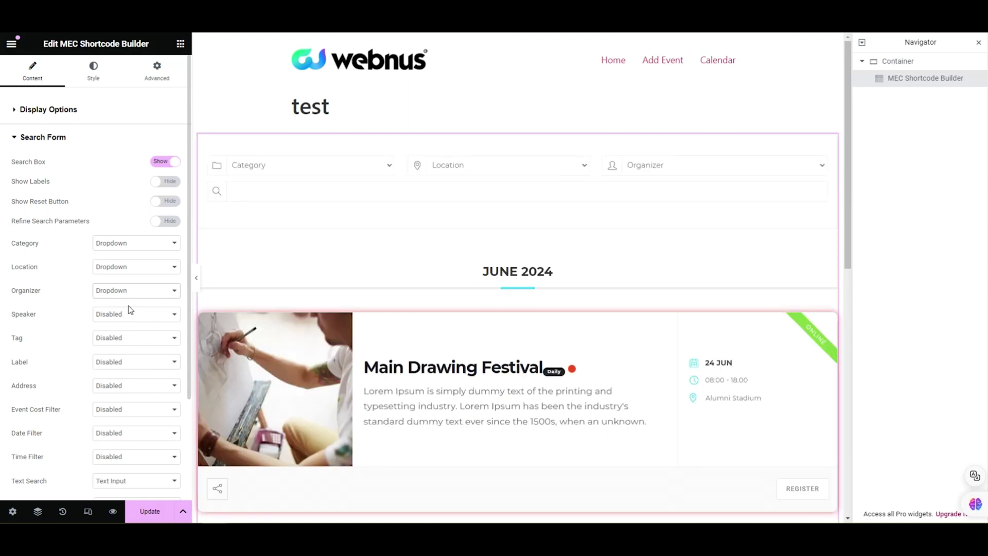
- Set the search filter icon size to 18 px and the icon colour to red
click(92, 68)
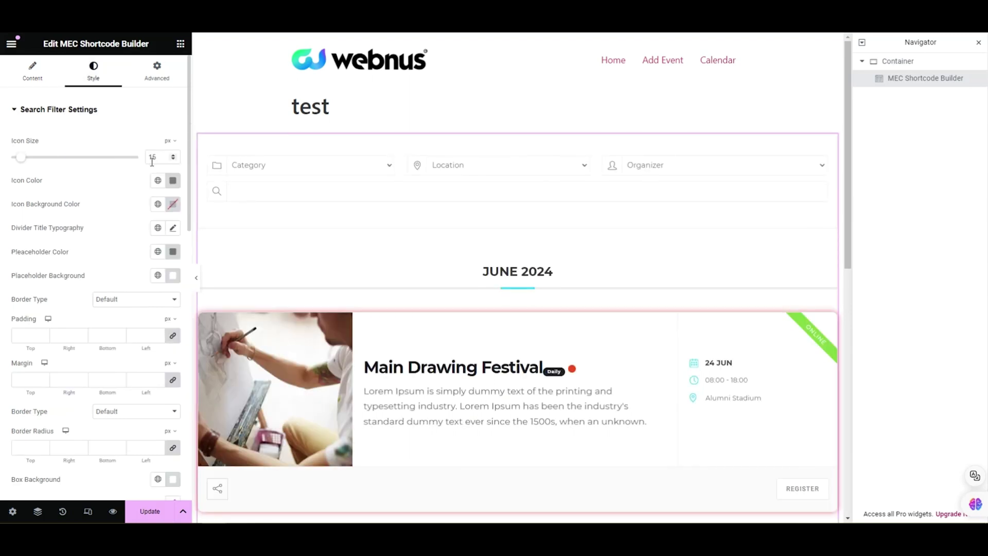
drag(28, 162, 22, 162)
click(172, 181)
click(237, 231)
scroll(103, 212, down, 1)
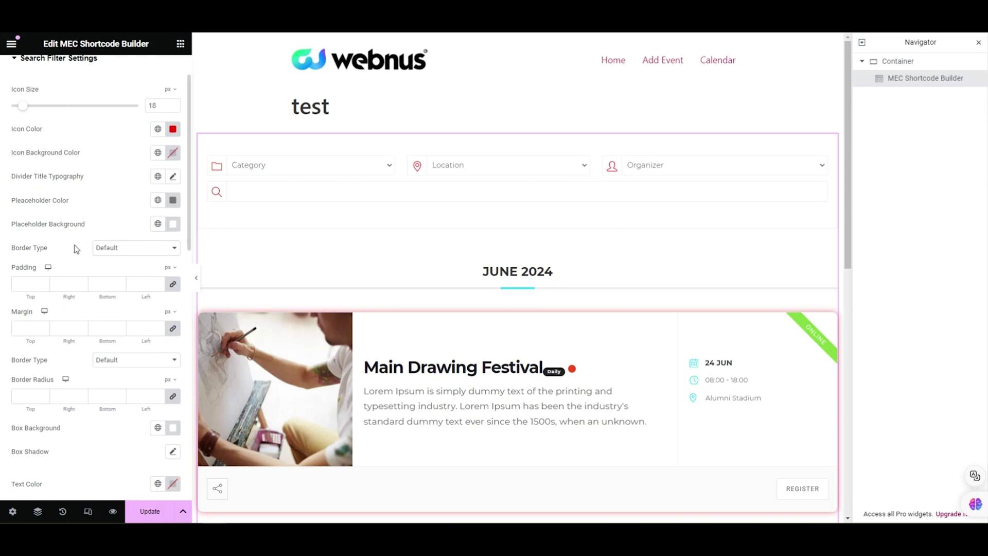
scroll(20, 254, down, 2)
scroll(53, 278, down, 6)
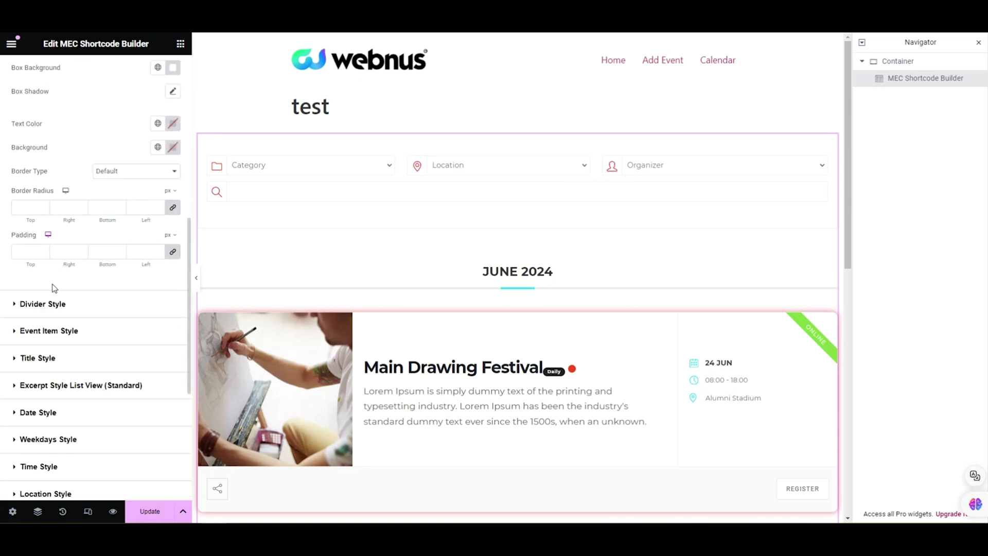
- Set the month divider title typography to Arial with a larger font size
click(77, 256)
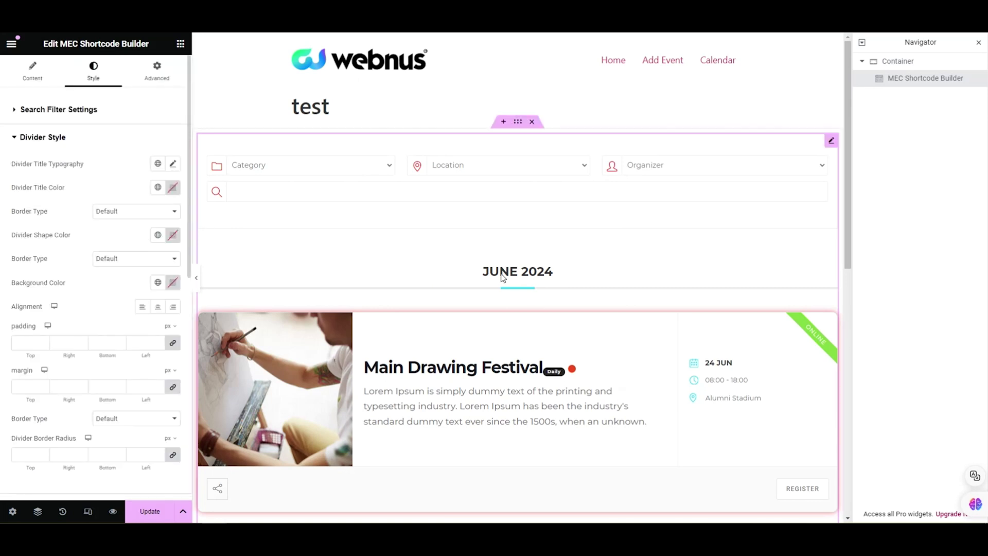
click(172, 164)
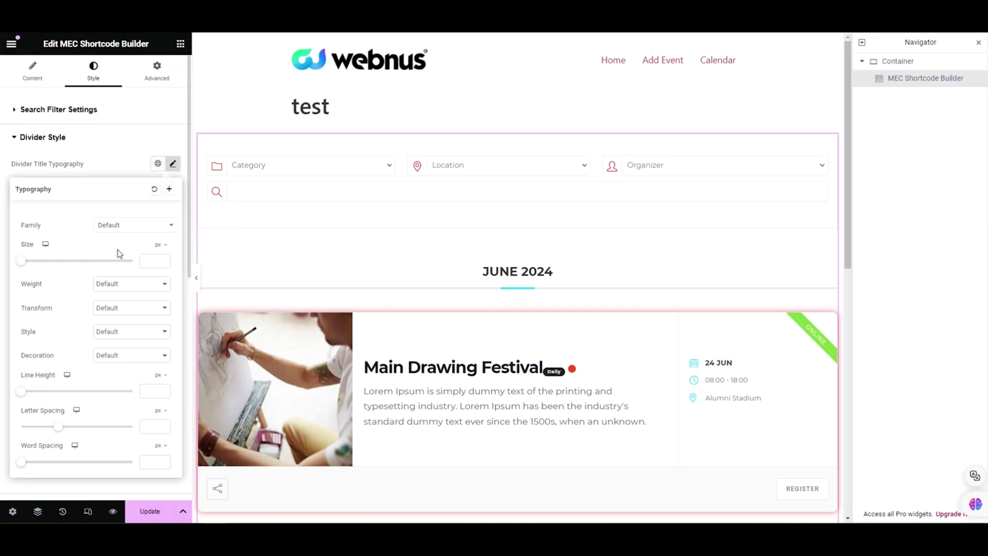
click(133, 225)
click(122, 283)
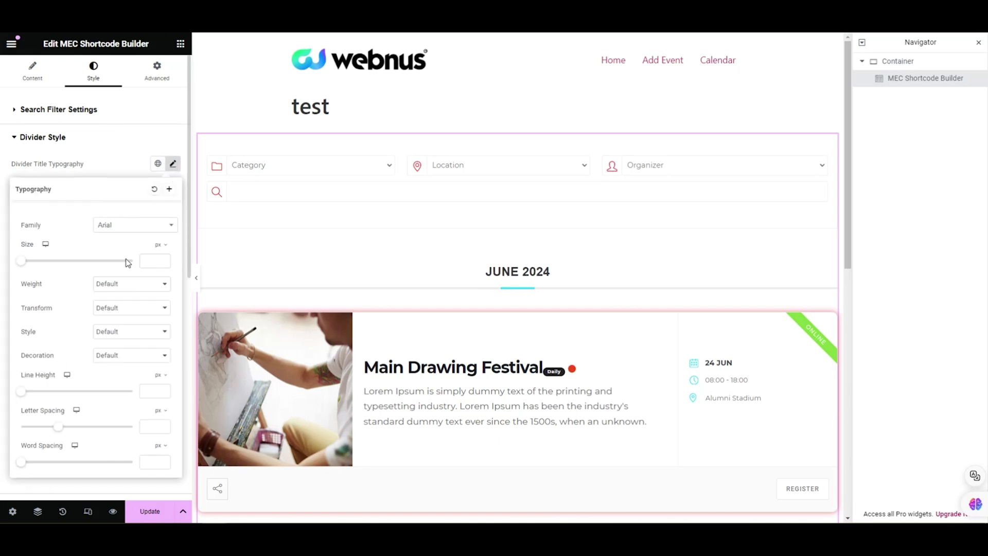
click(149, 261)
text(10)
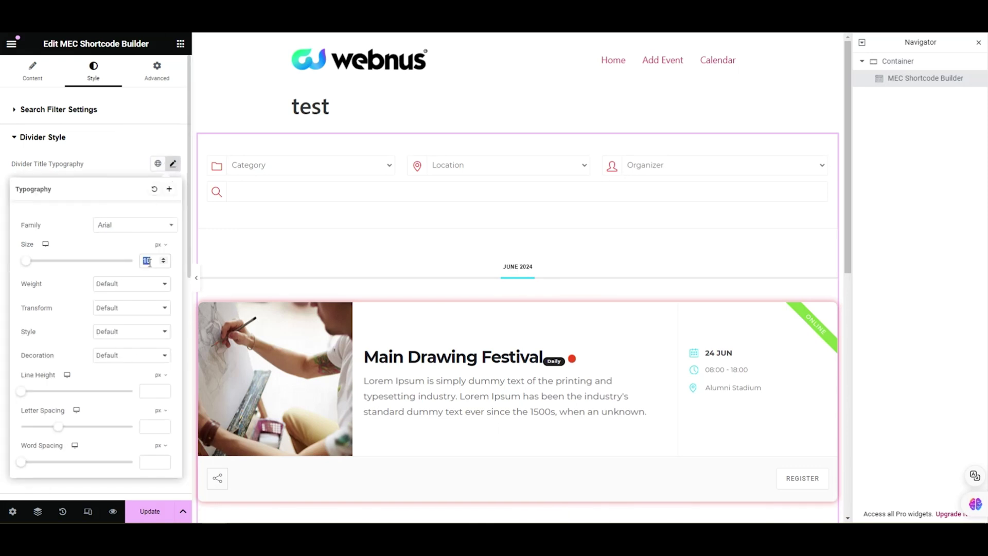
text(40)
click(143, 139)
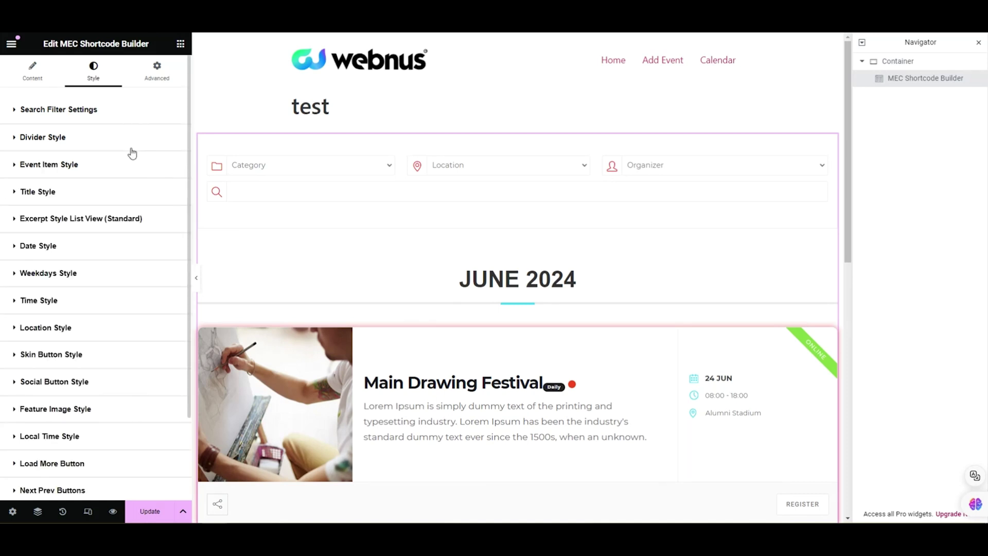
- Make the divider title colour red
click(51, 137)
click(173, 187)
click(237, 237)
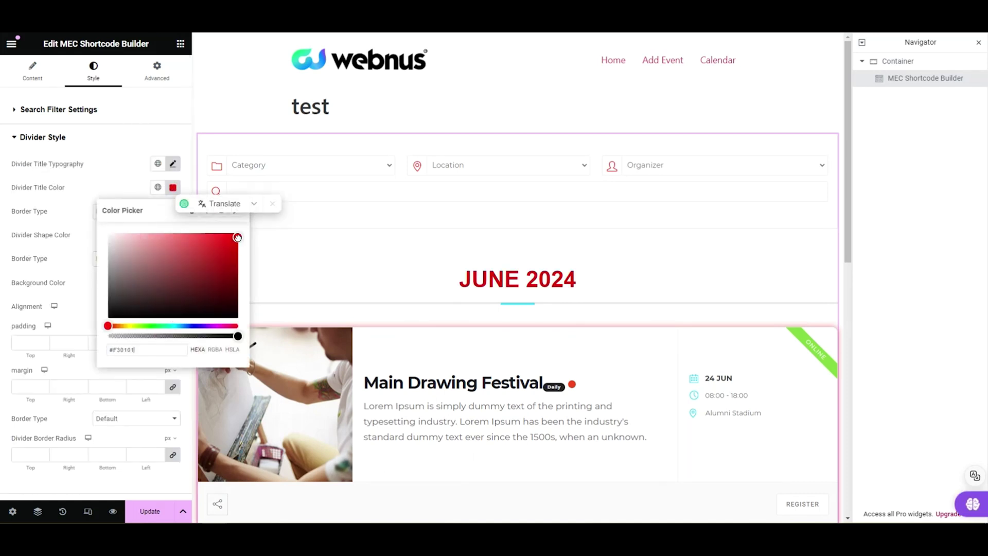
click(101, 143)
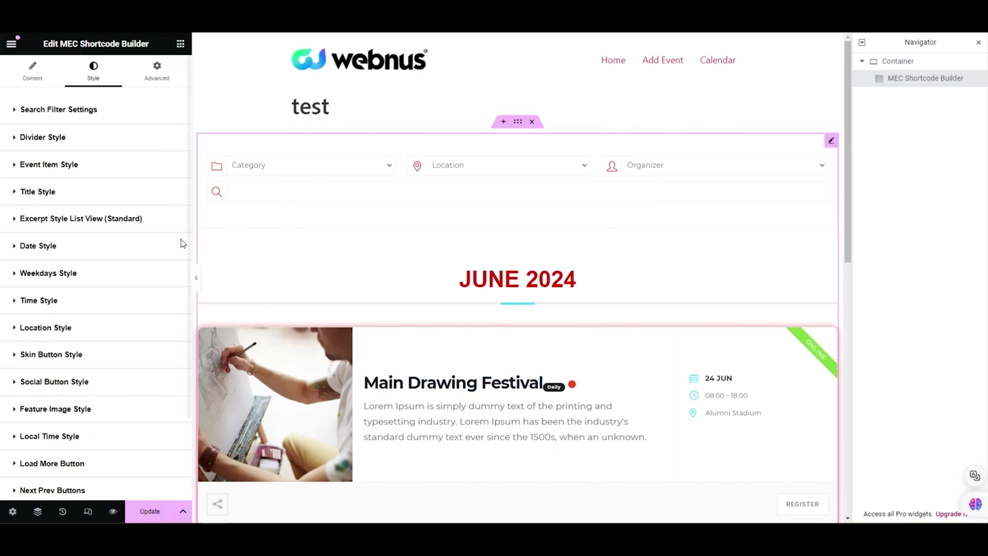
click(100, 146)
- In Event Item Style, enter a linked 20 px margin for the event cards
scroll(77, 240, down, 3)
scroll(371, 276, down, 4)
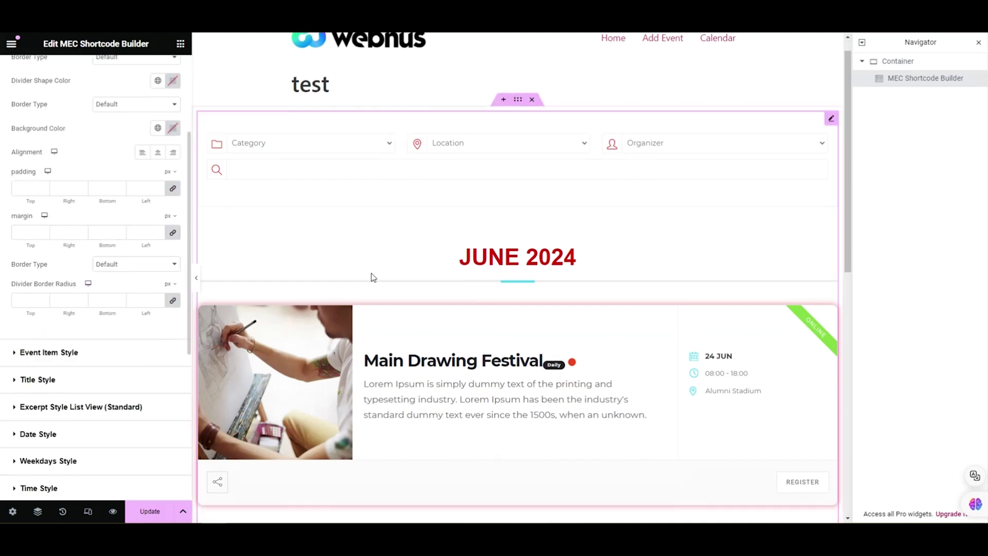
click(135, 355)
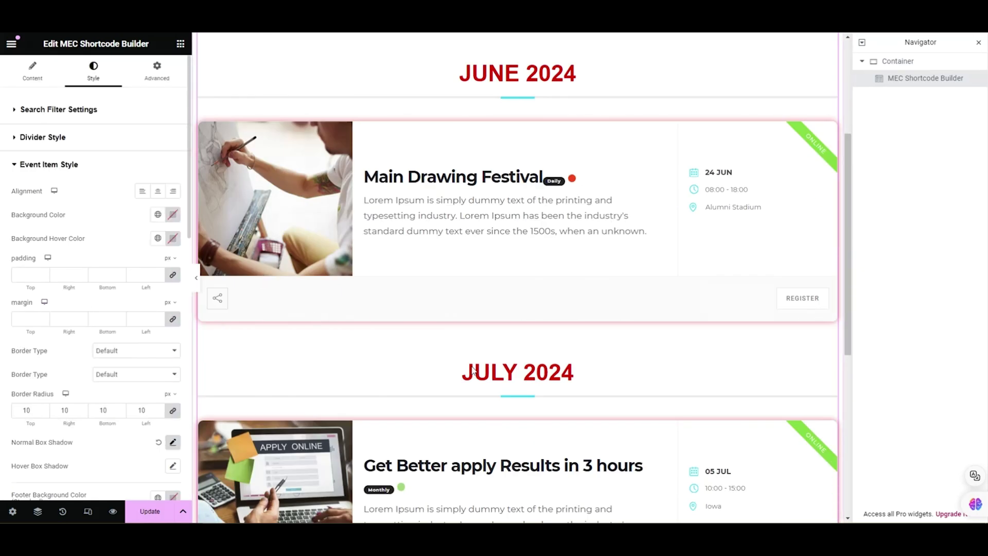
click(31, 324)
text(20)
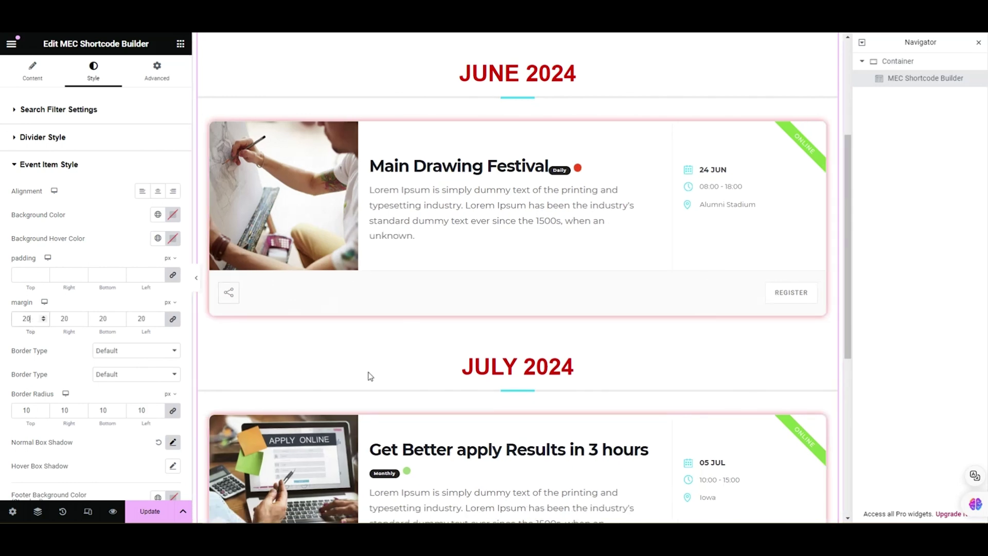
scroll(288, 357, down, 2)
scroll(129, 360, down, 3)
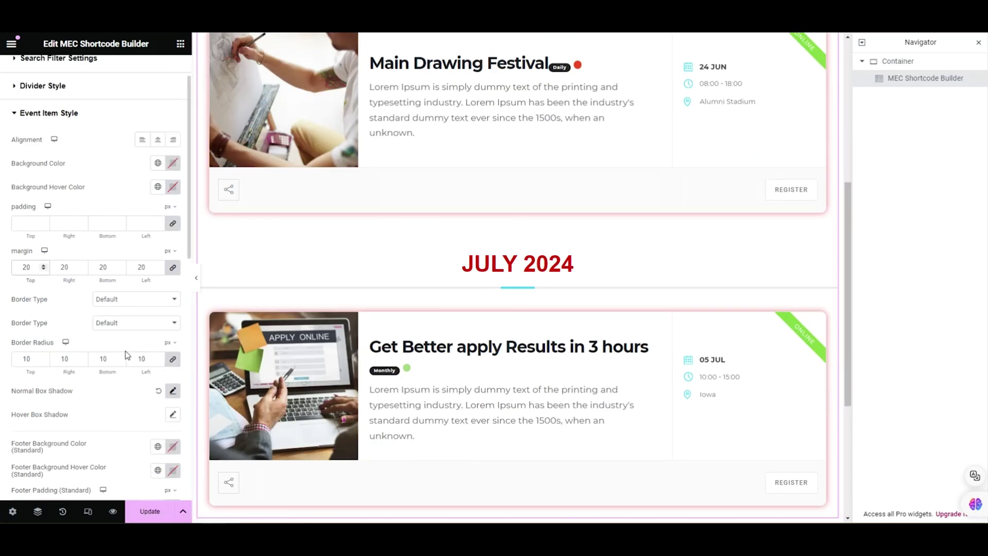
- Open Social Button Style and turn on Social Button Display
scroll(79, 264, up, 3)
click(56, 172)
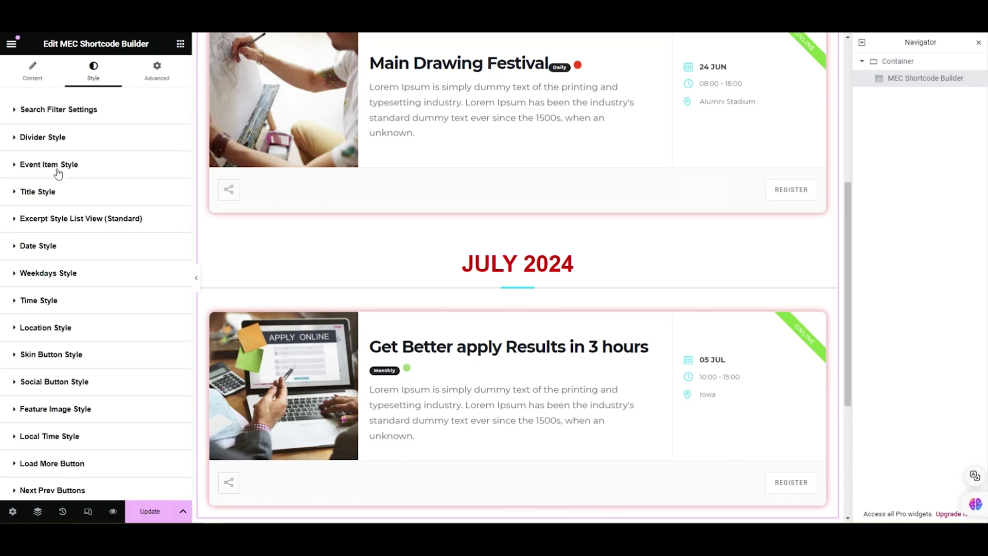
scroll(79, 363, down, 1)
click(76, 332)
scroll(76, 334, up, 1)
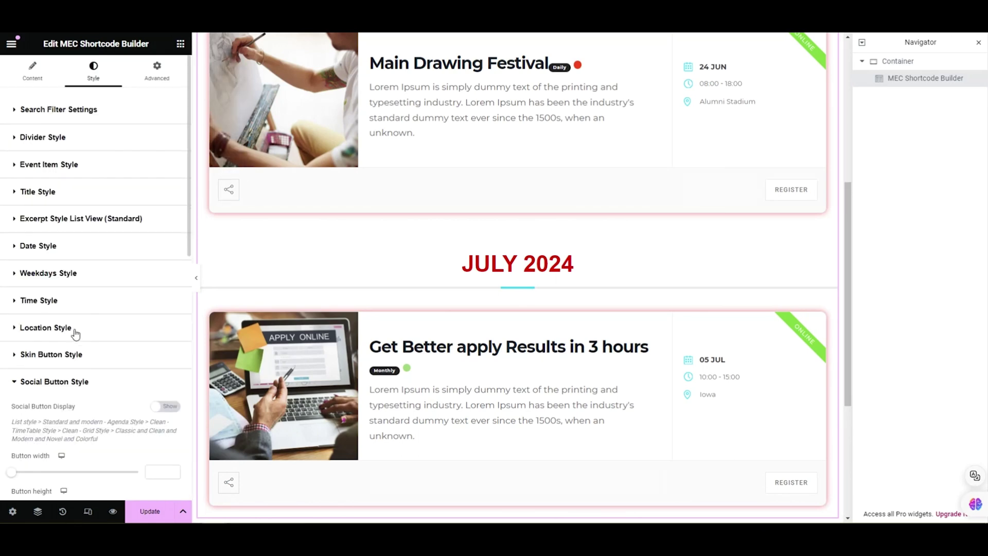
scroll(66, 359, down, 3)
click(172, 253)
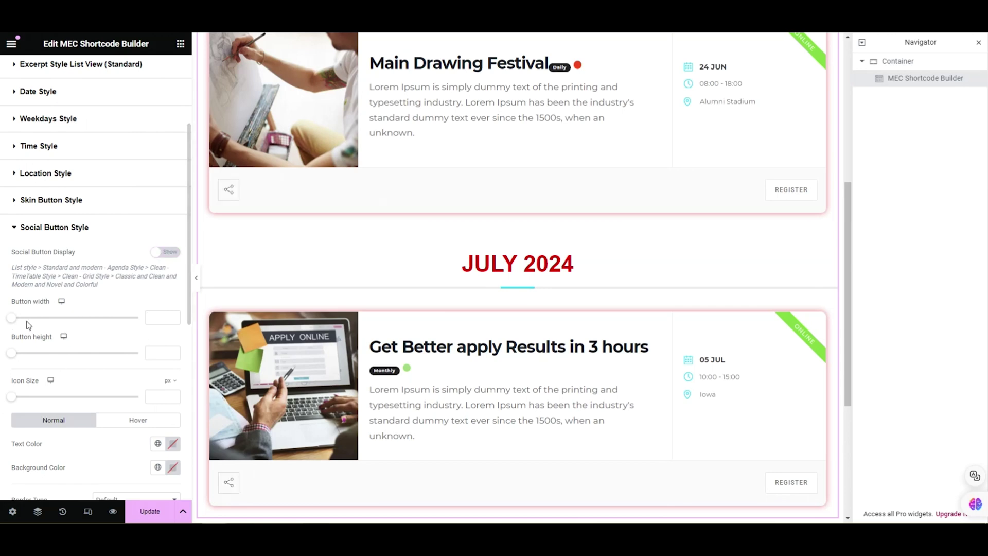
- Try a wider share button width and icon sizes 50 and 10, then clear them to default
drag(11, 317, 28, 317)
key(BackSpace)
key(BackSpace)
scroll(155, 322, down, 2)
click(150, 293)
text(50)
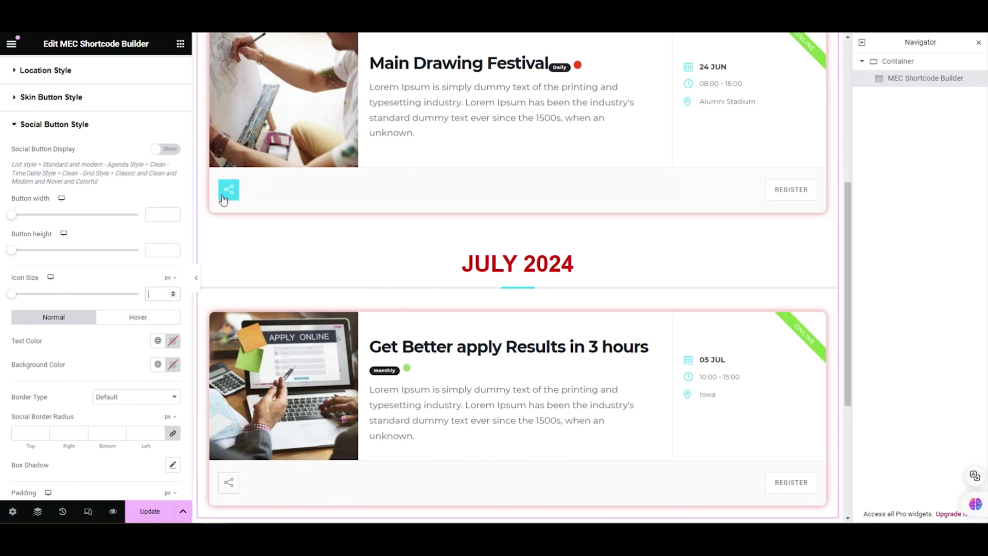
mouse_move(229, 191)
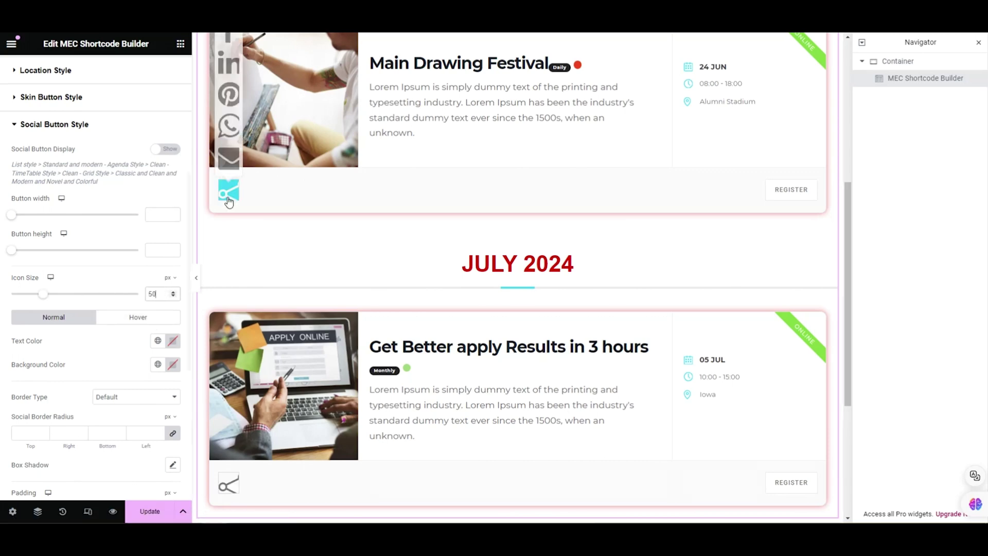
key(BackSpace)
key(BackSpace)
text(10)
double_click(165, 293)
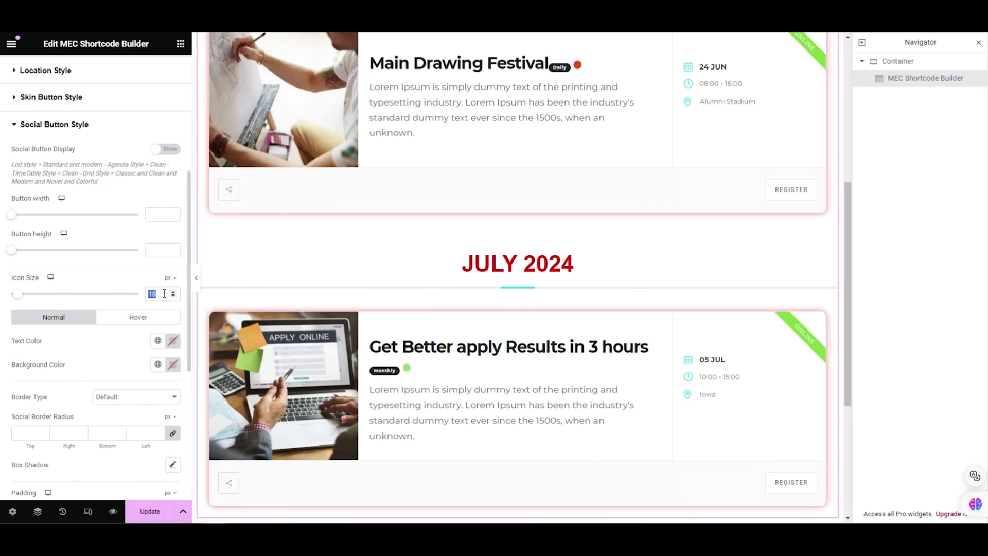
scroll(77, 360, up, 2)
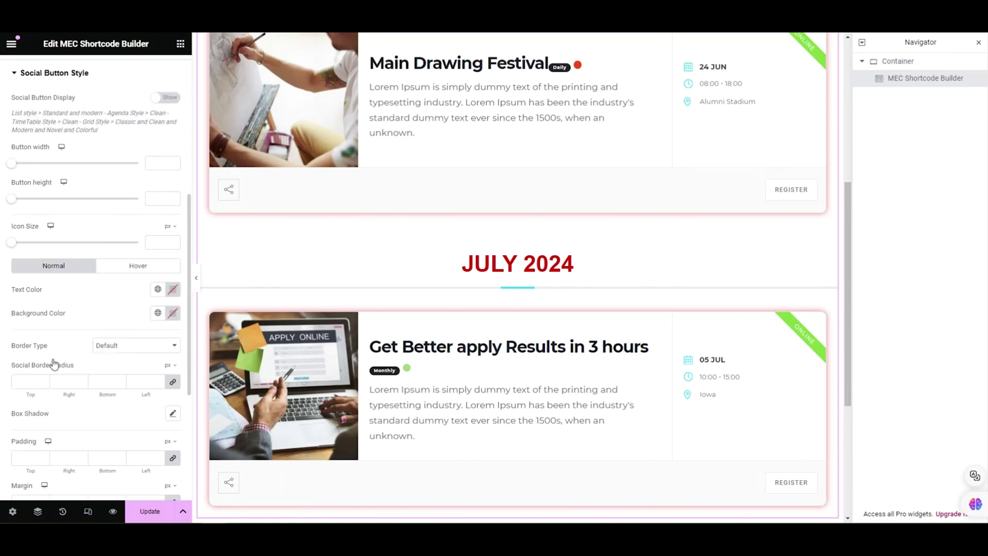
scroll(81, 365, up, 5)
- Update the page and scroll through the live test page's June and July 2024 events
click(150, 512)
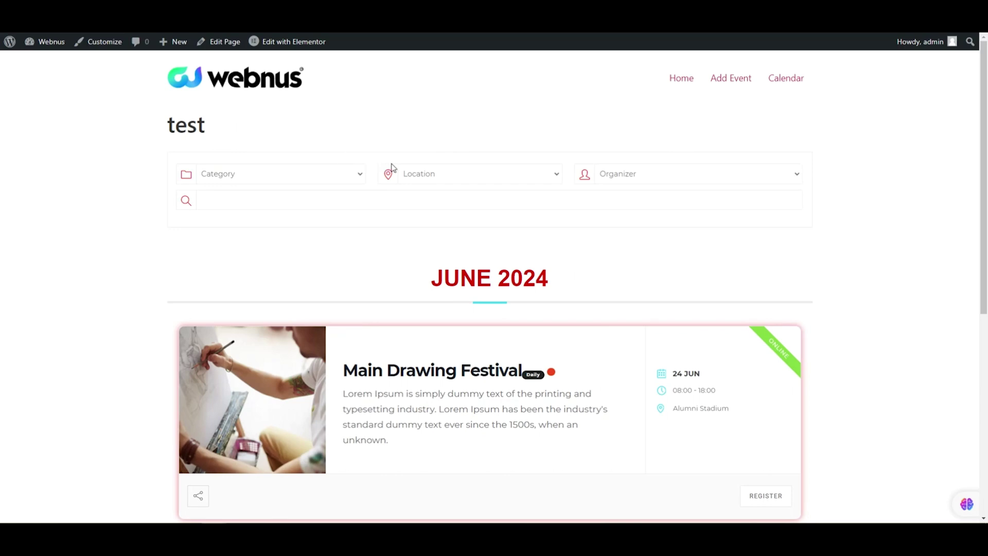
scroll(421, 197, down, 7)
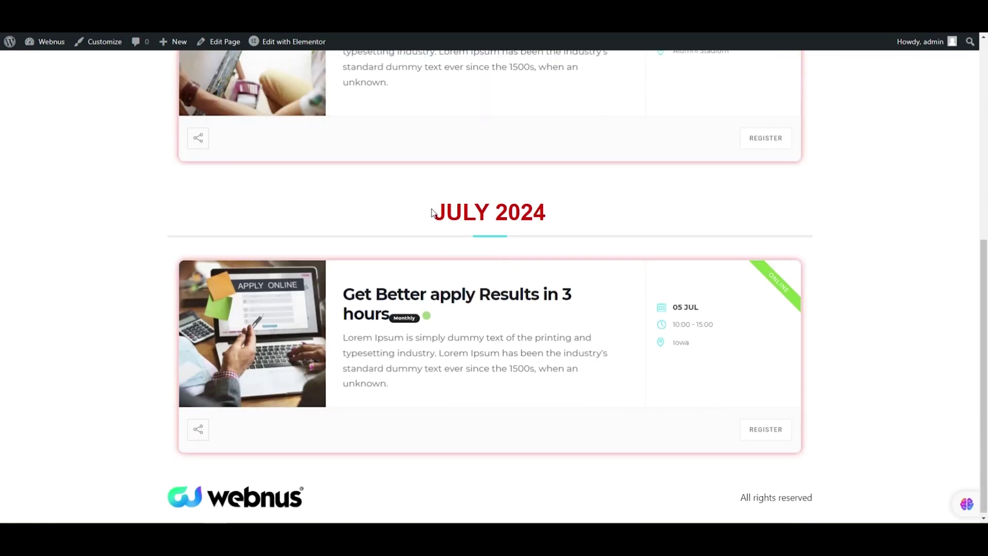
scroll(334, 267, up, 6)
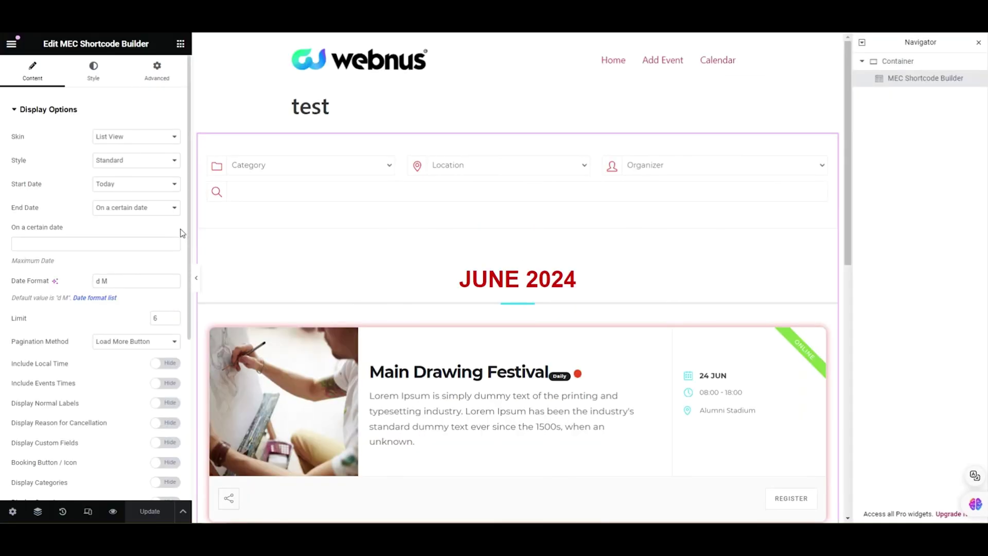
- Switch the skin to Grid View, try Simple, settle on the Novel style, and update
click(155, 137)
click(128, 158)
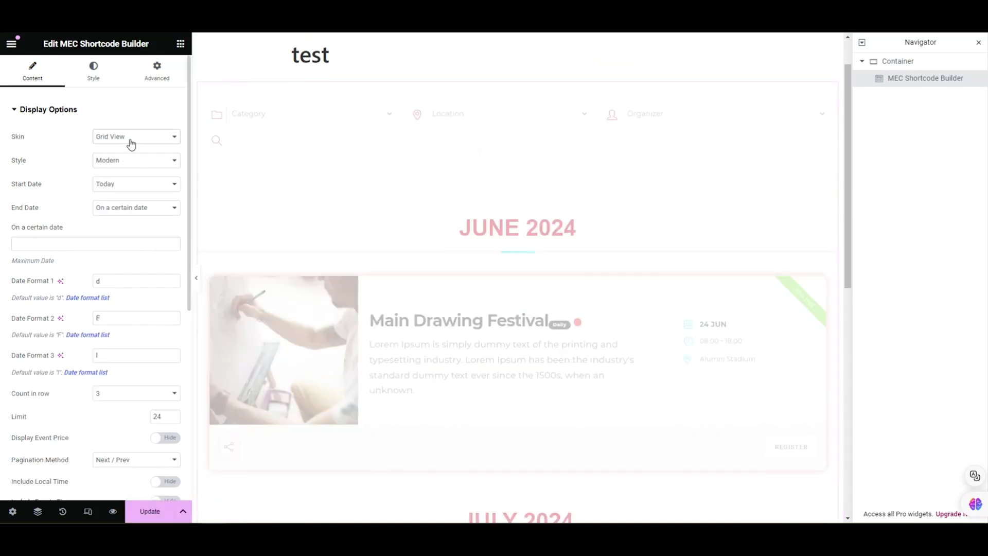
click(122, 160)
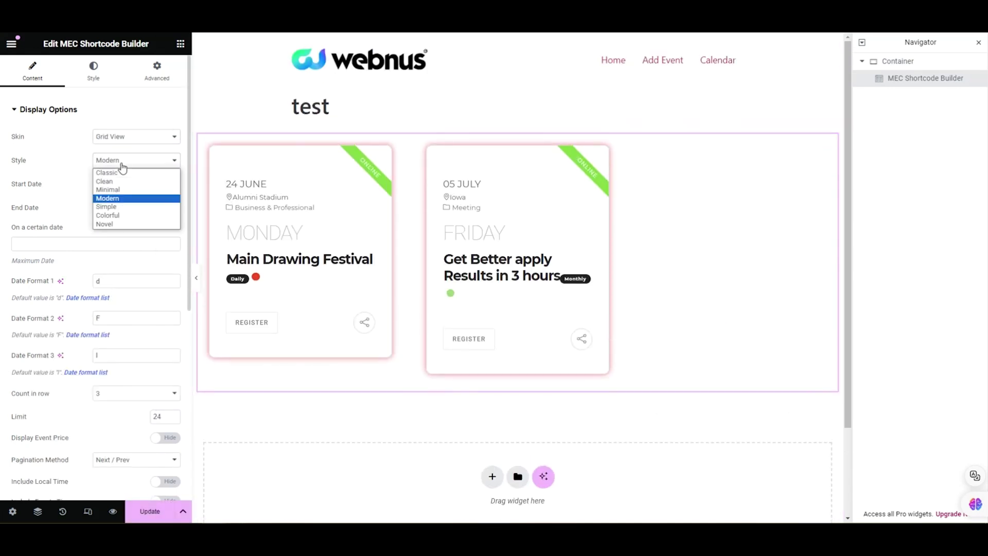
click(127, 206)
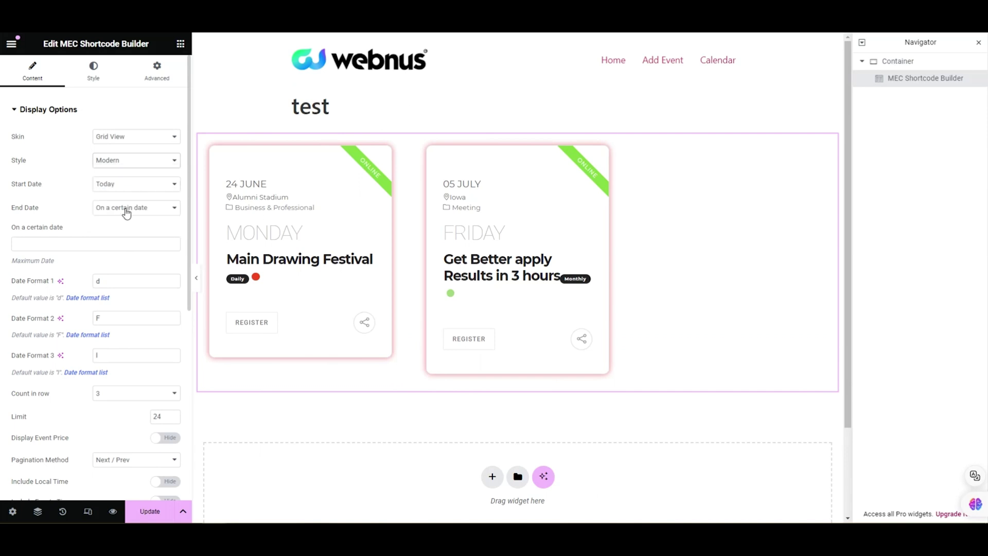
click(122, 171)
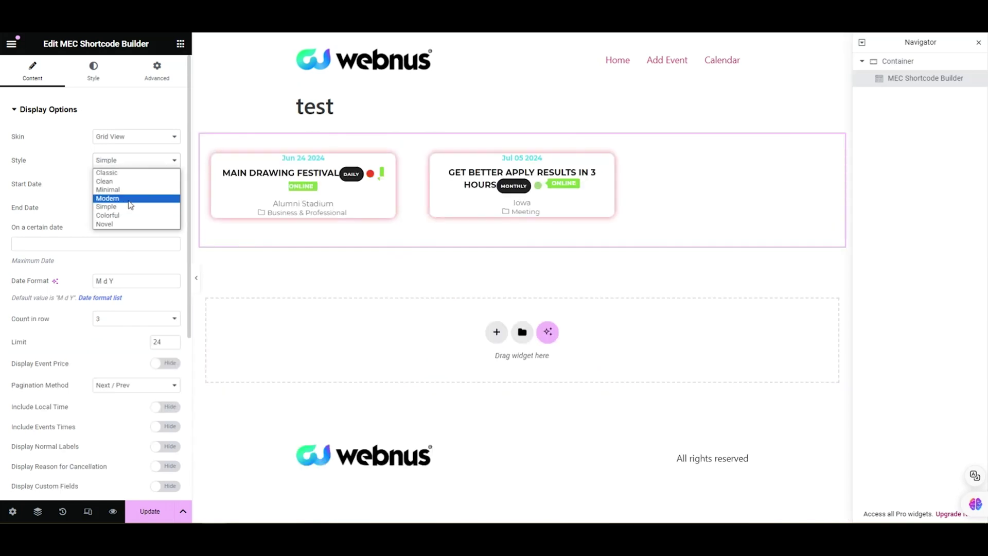
click(130, 223)
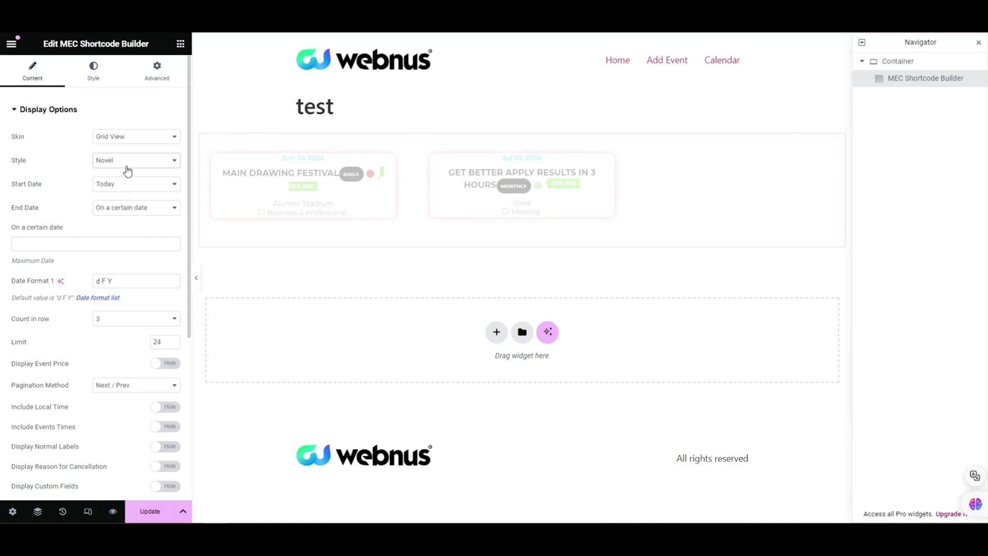
click(151, 512)
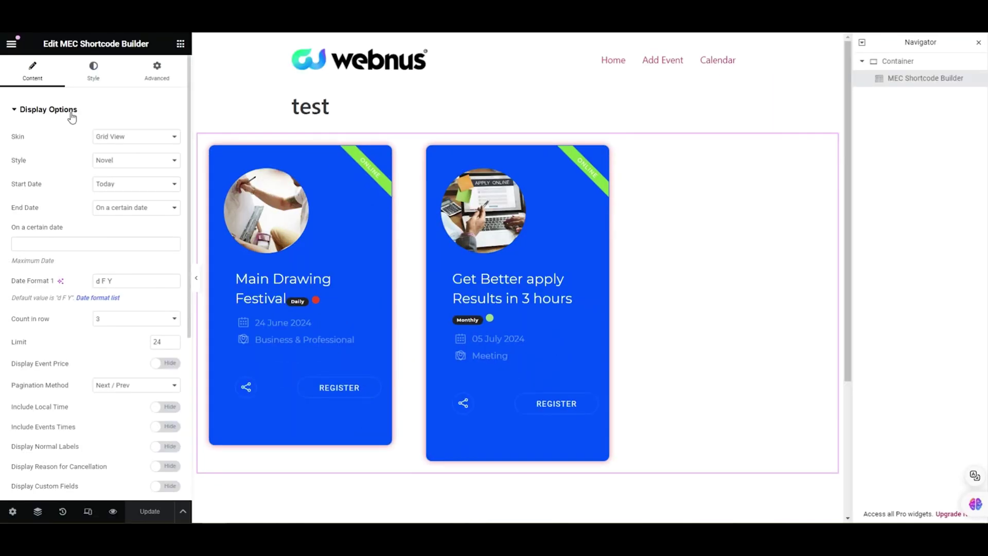
- Open the Search Form settings, then move to the Style tab
click(72, 113)
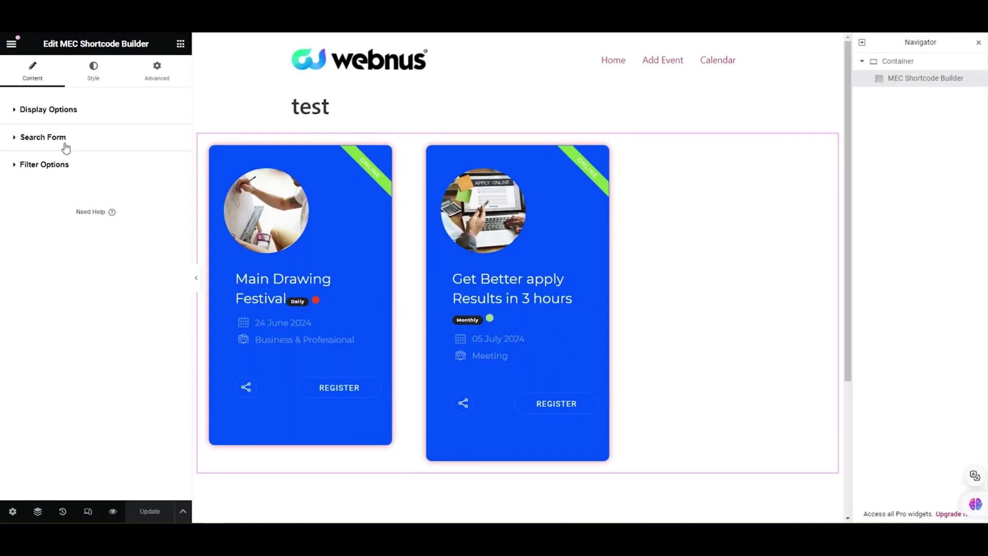
click(65, 138)
click(103, 75)
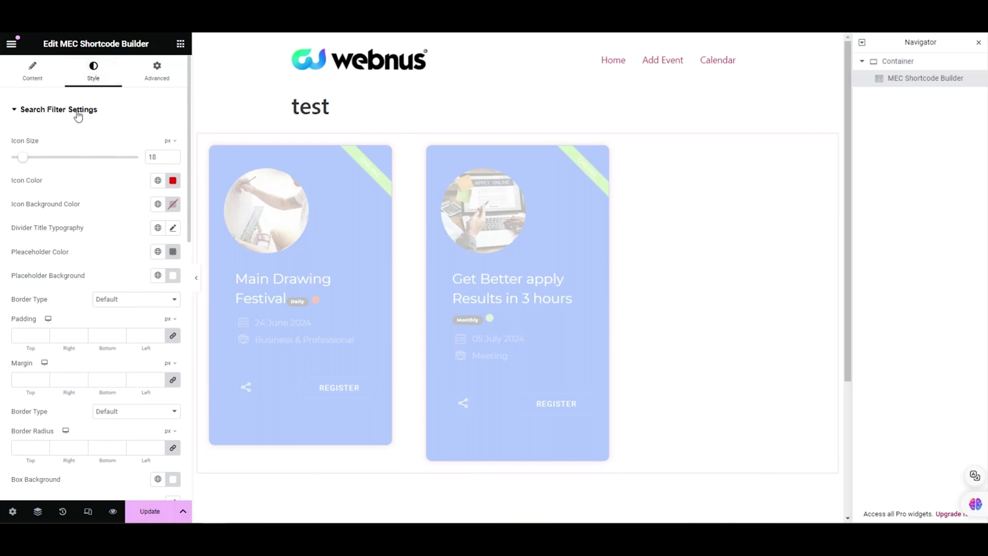
click(82, 114)
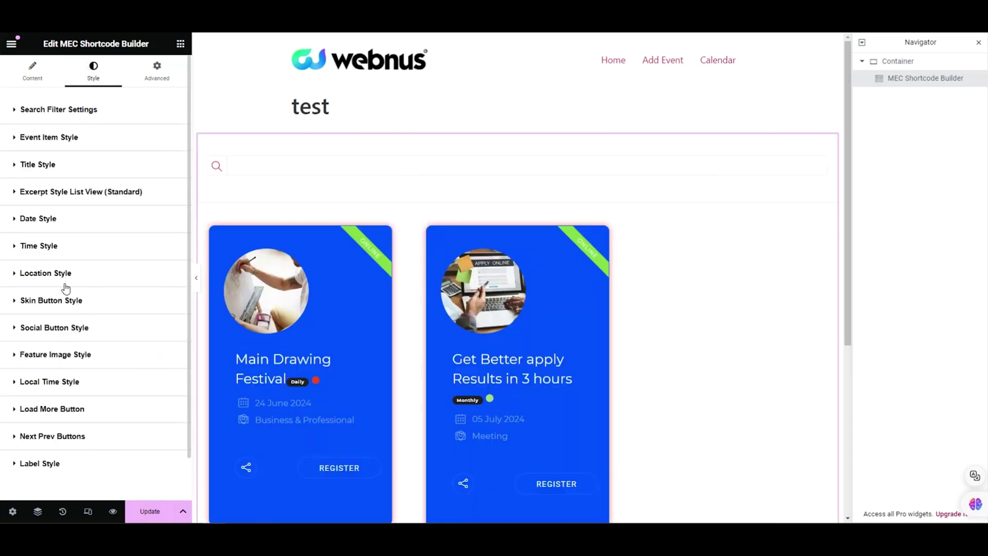
- Set the event card background colour to black #000000 and update the page
click(81, 140)
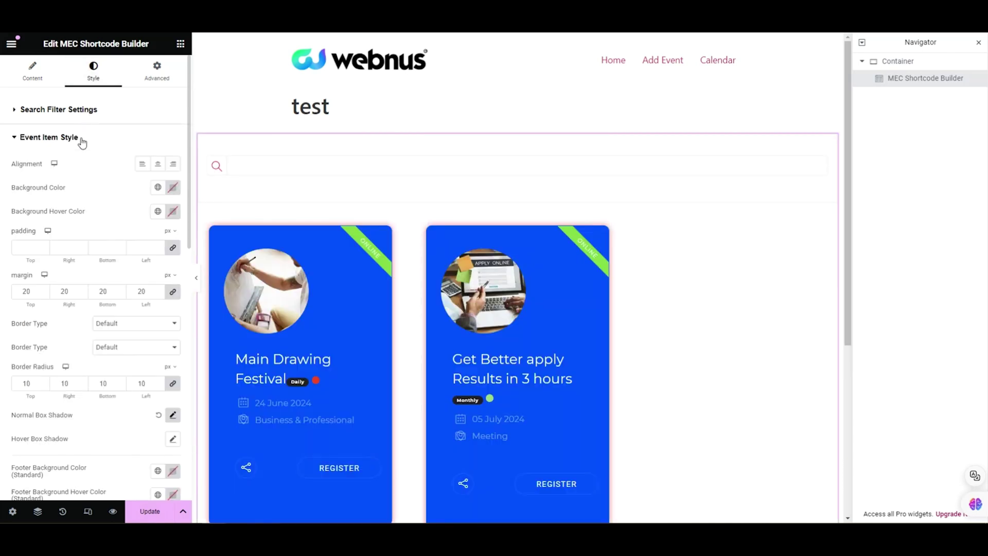
click(173, 187)
drag(199, 282, 108, 233)
click(109, 314)
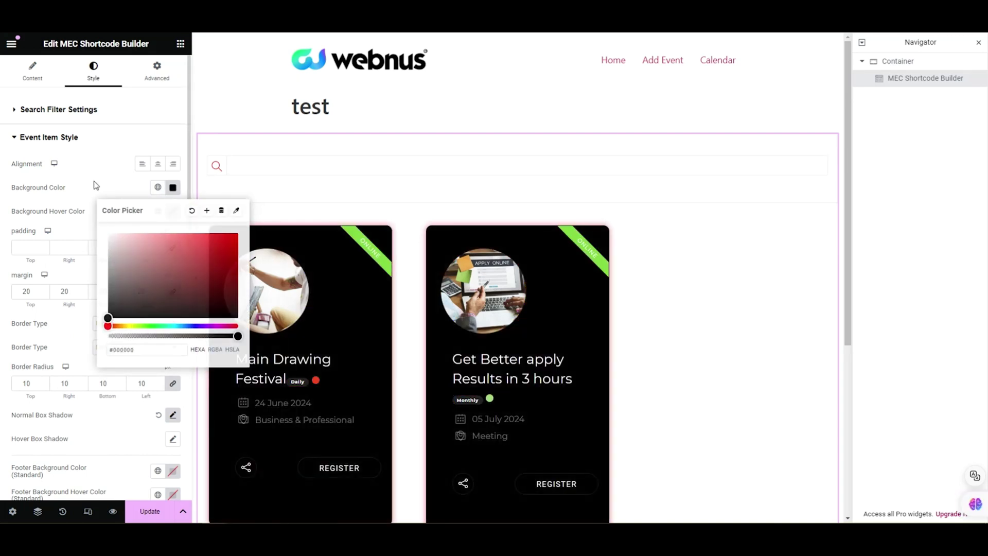
click(142, 513)
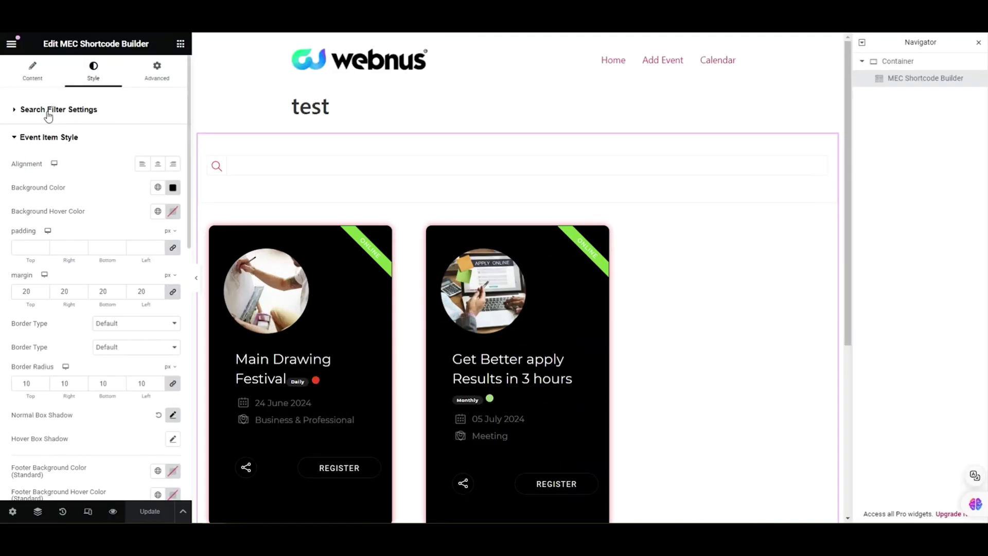
- Expand Style > Search Filter Settings and scroll through its options
click(48, 114)
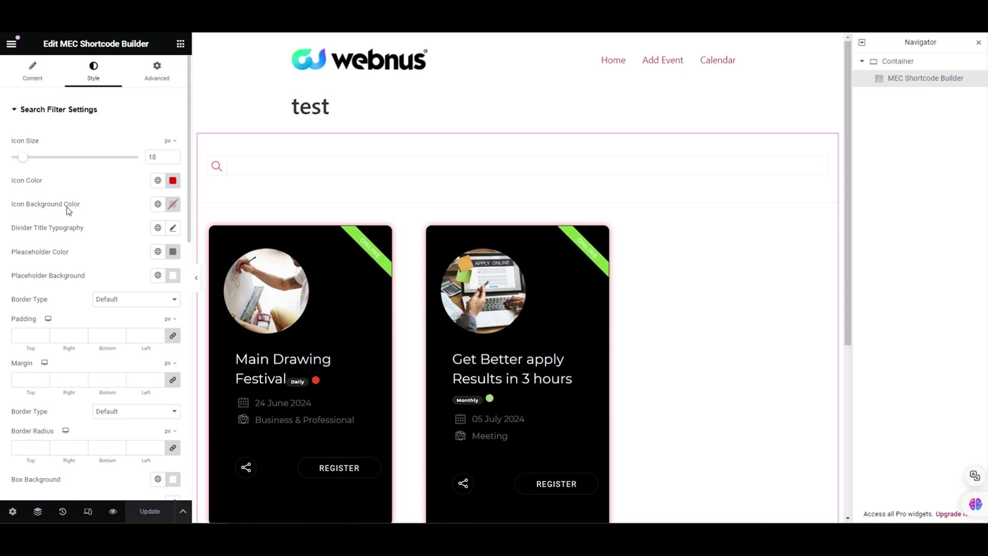
scroll(84, 286, down, 3)
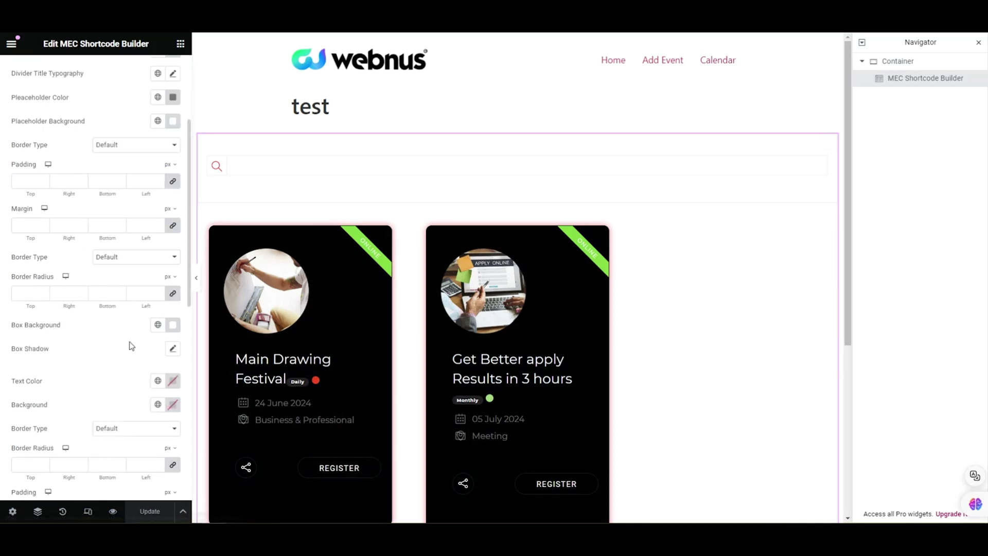
scroll(116, 283, up, 3)
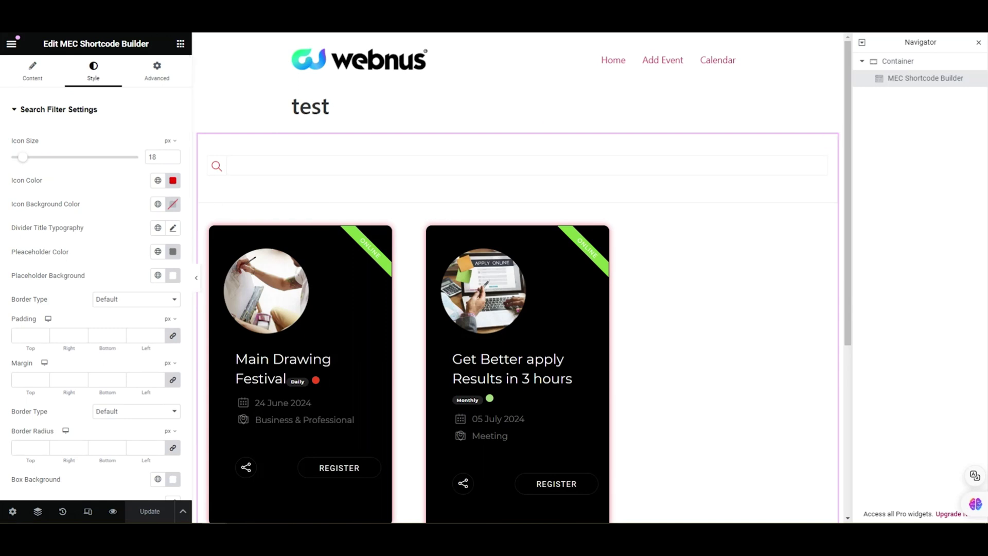